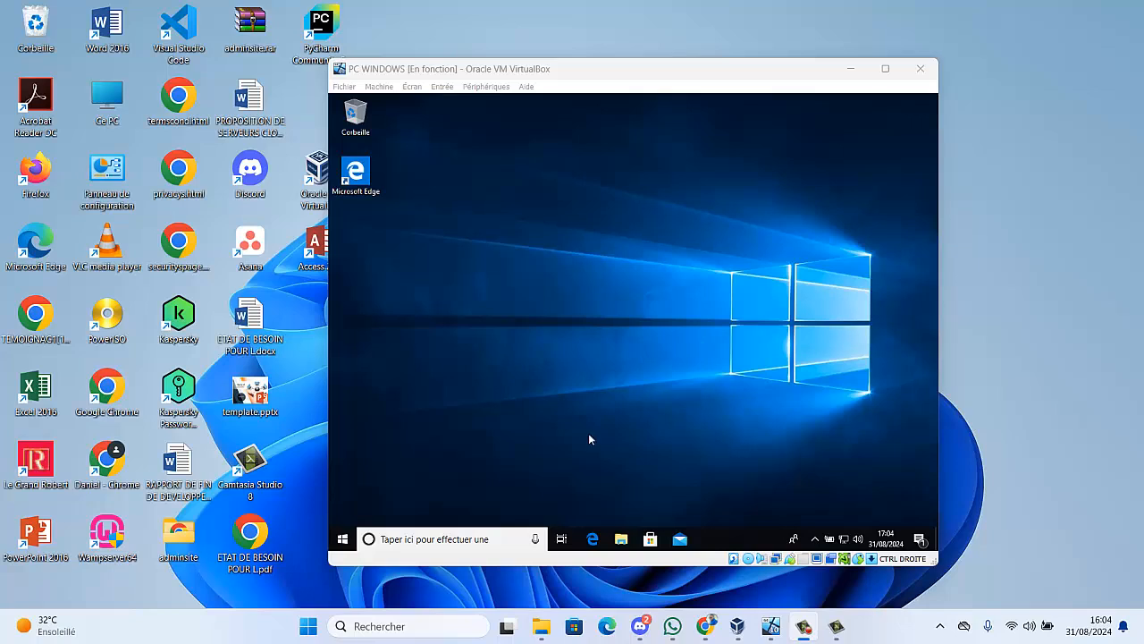
# - Open Microsoft Edge in the Windows virtual machine, search the web for "chrome" and maximize the browser window
pyautogui.click(599, 537)
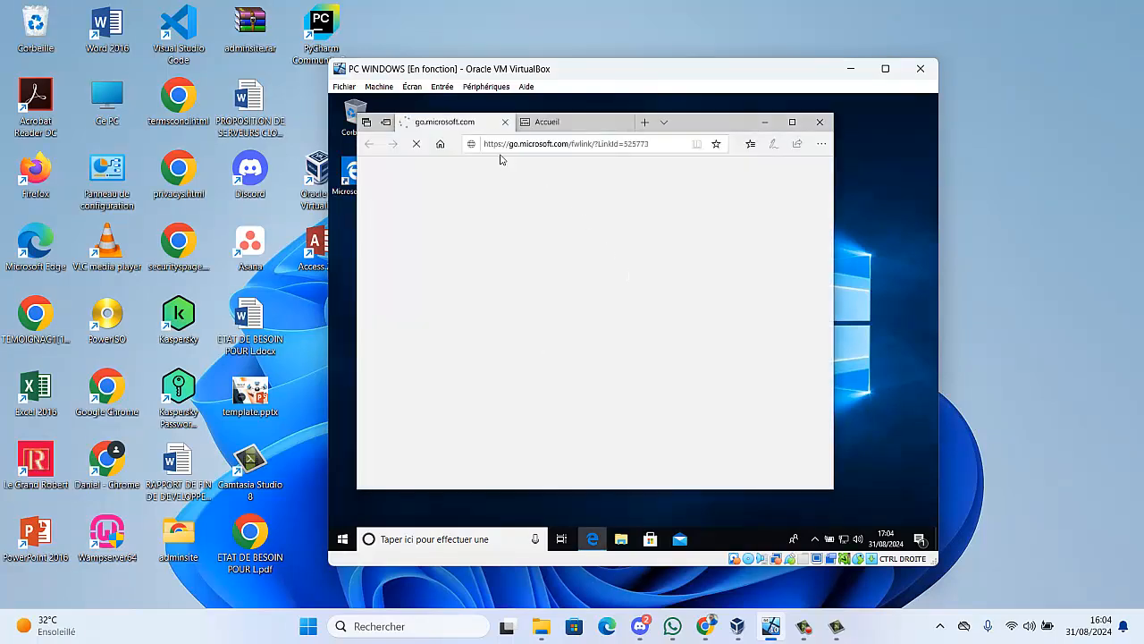
pyautogui.click(568, 144)
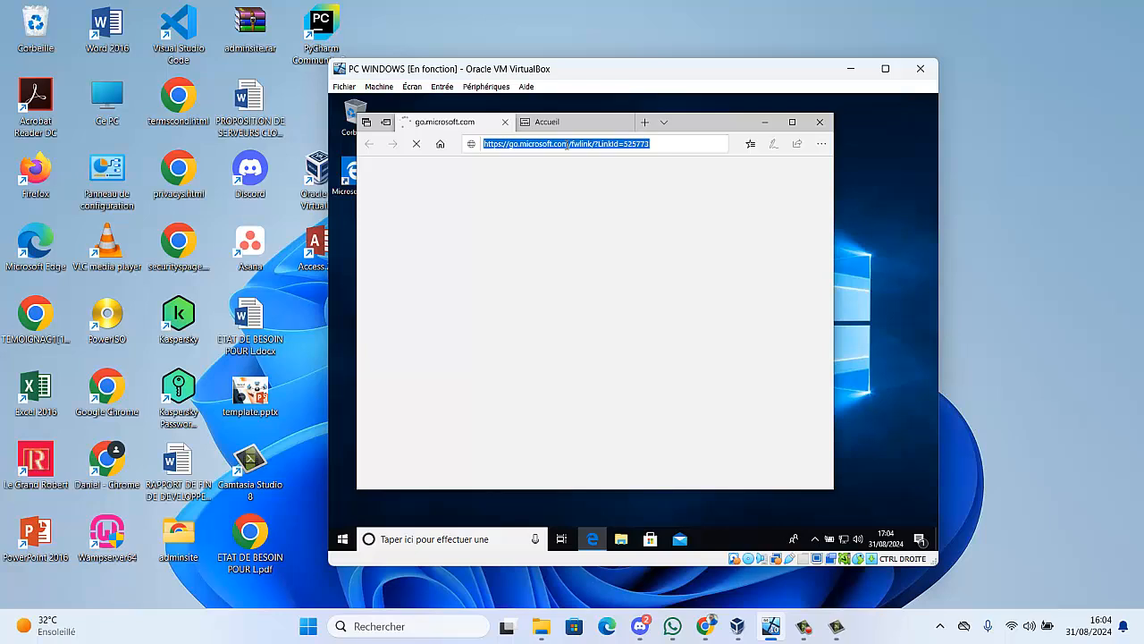
pyautogui.write('gi')
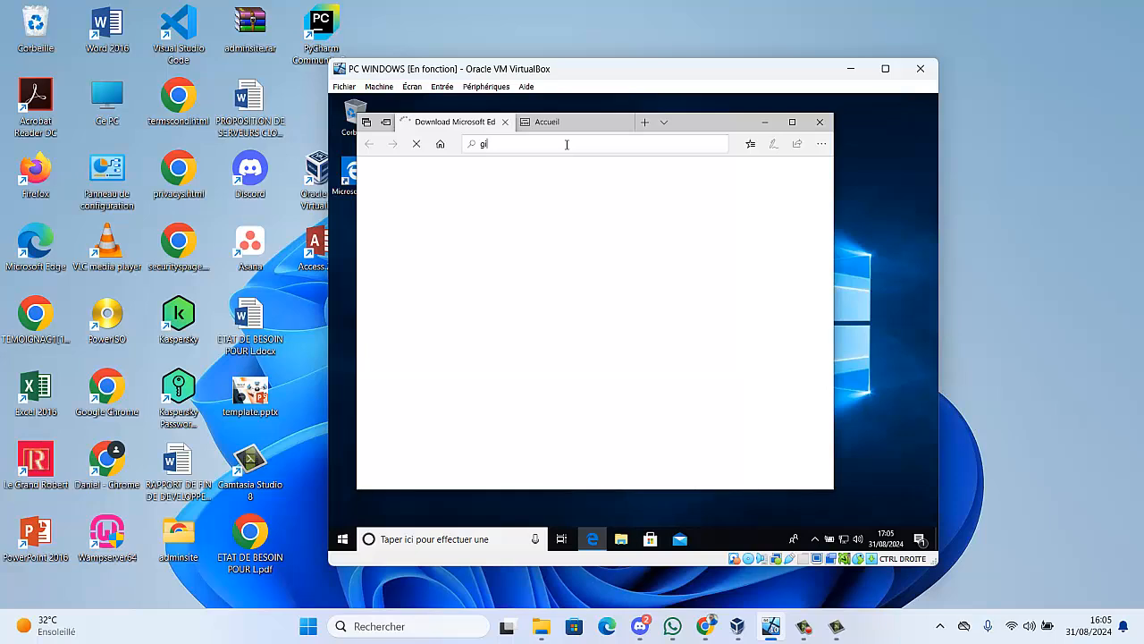
pyautogui.press('BackSpace')
pyautogui.write('chrom')
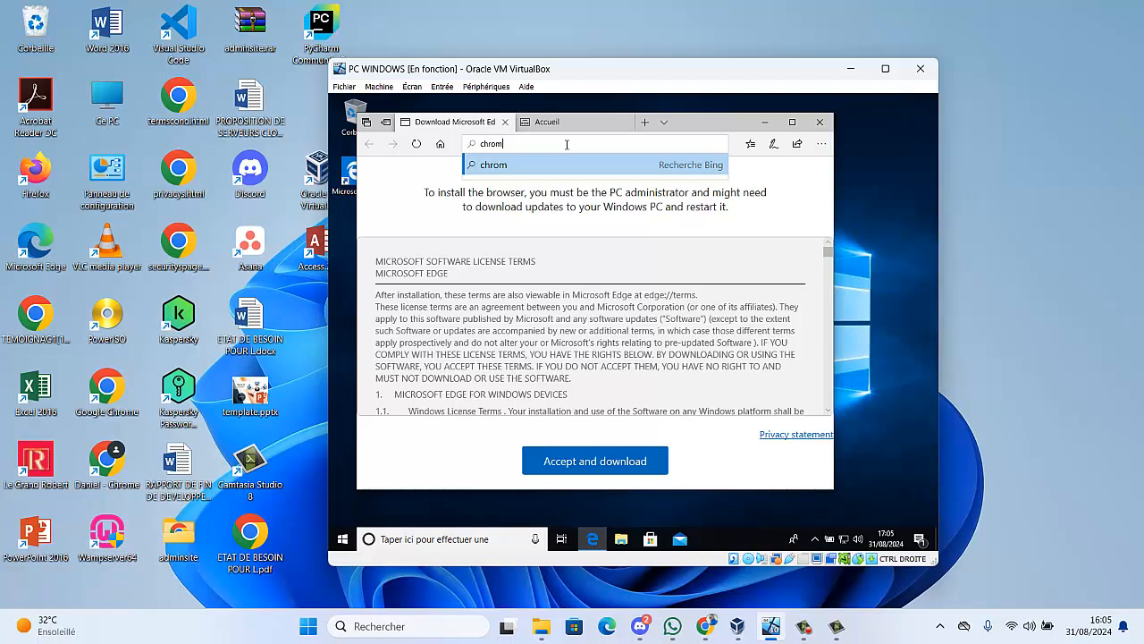
pyautogui.write('e')
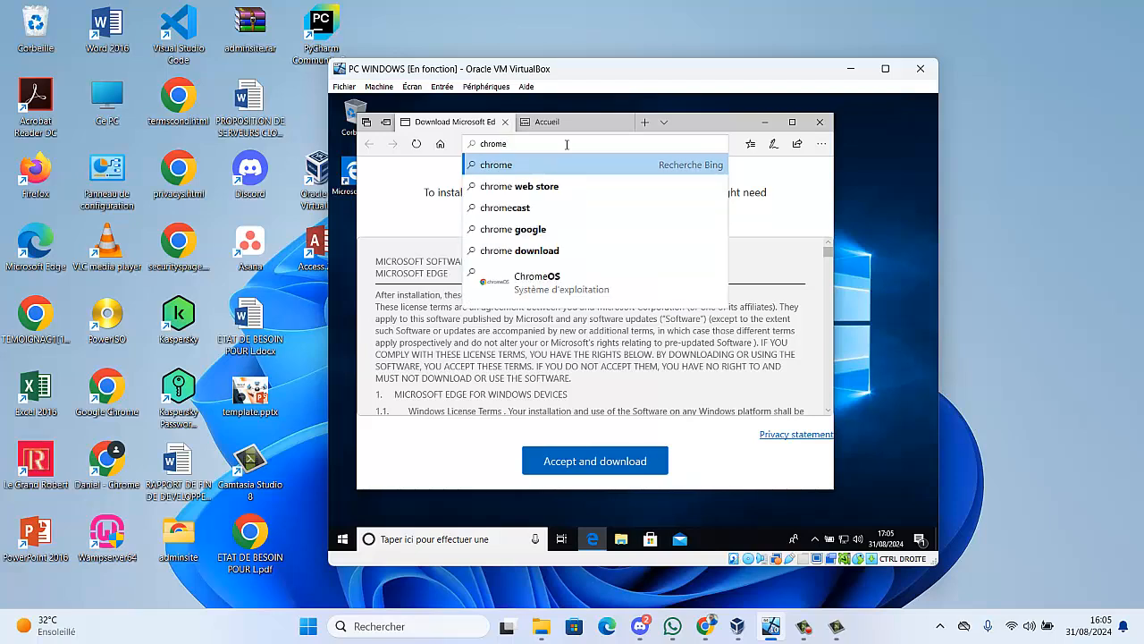
pyautogui.press('Return')
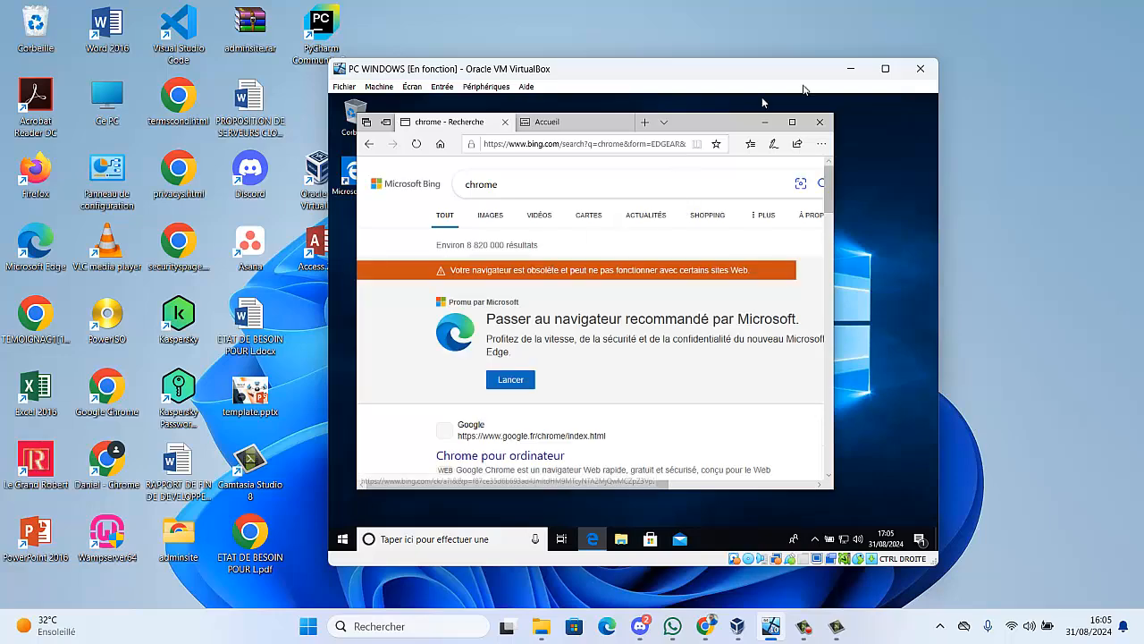
pyautogui.click(792, 122)
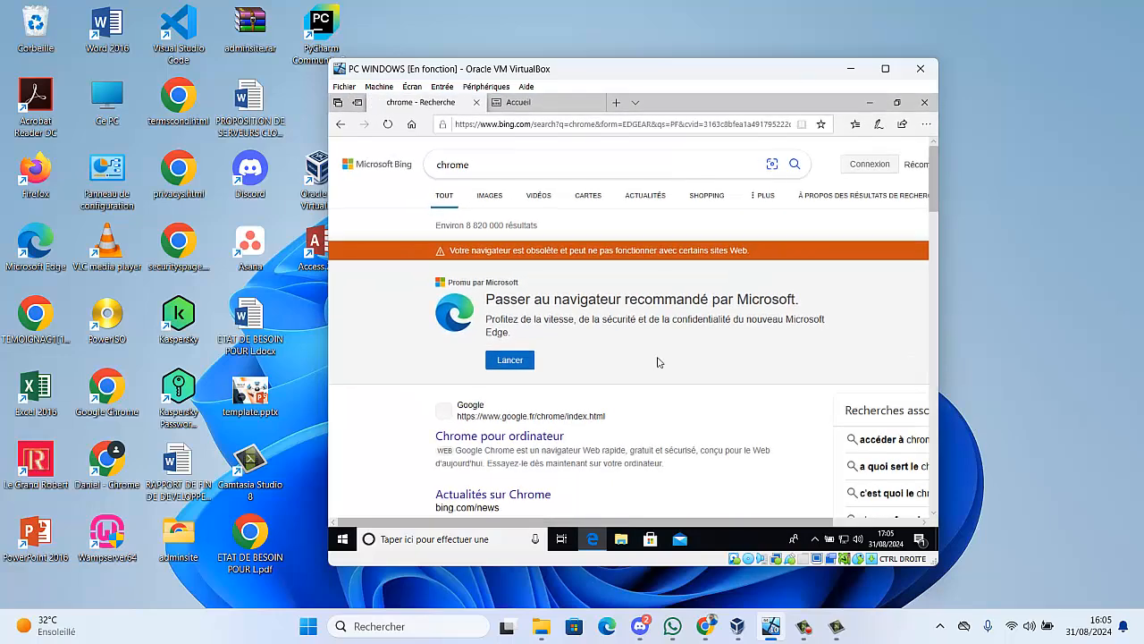
# - Open the official Google Chrome download page from the search results, using the google.fr/intl/en_uk/chrome result
pyautogui.scroll(-2, 551, 342)
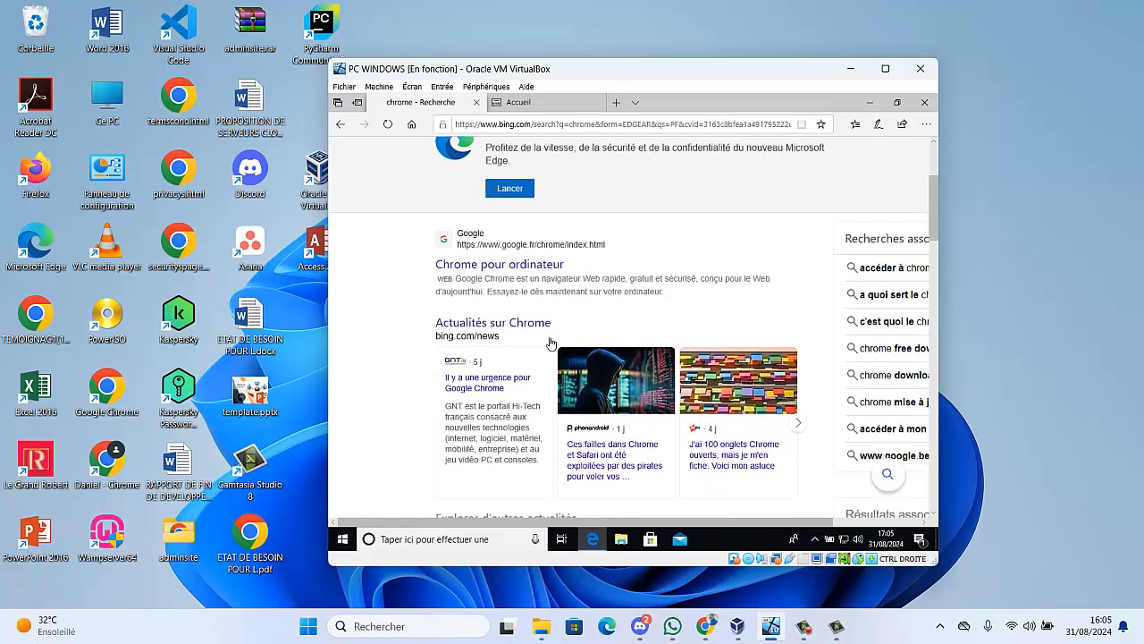
pyautogui.click(516, 270)
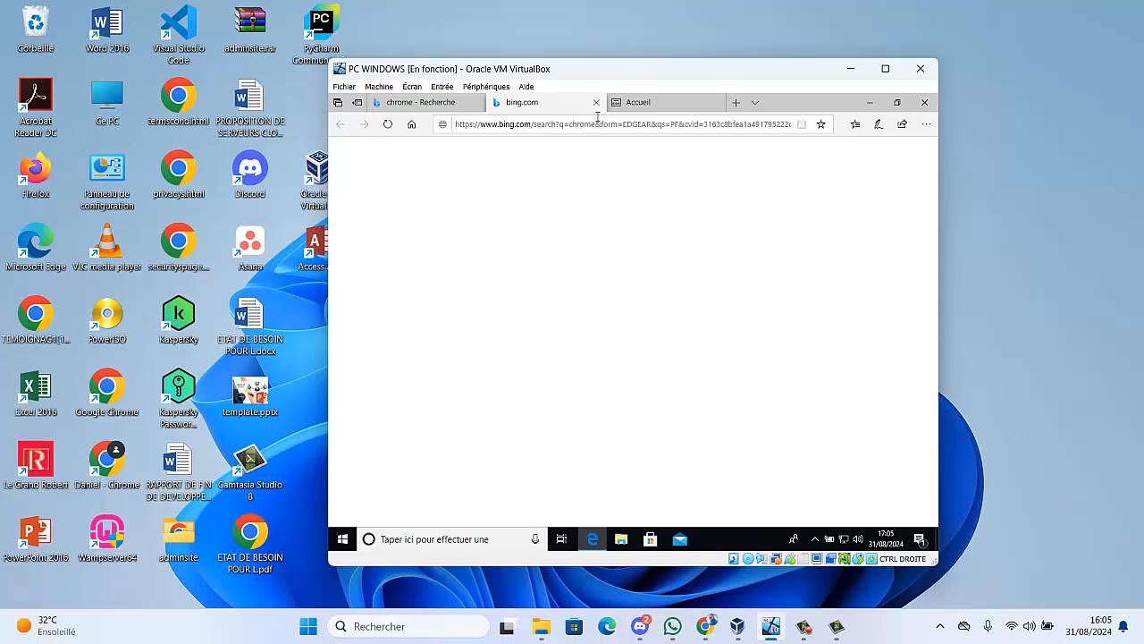
pyautogui.click(452, 107)
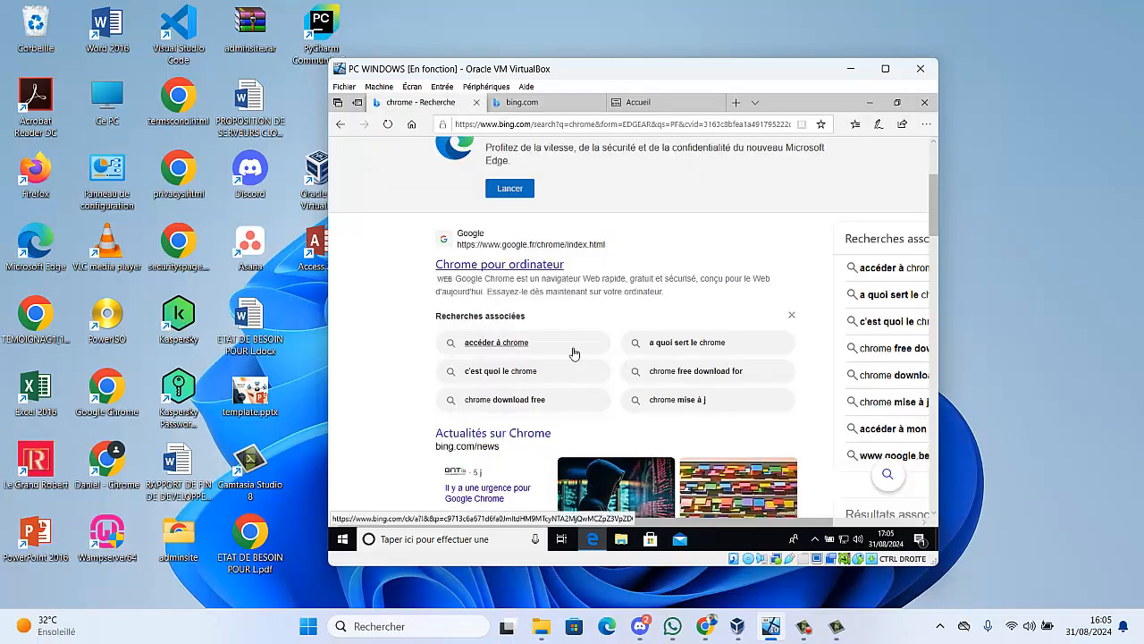
pyautogui.scroll(-6, 574, 353)
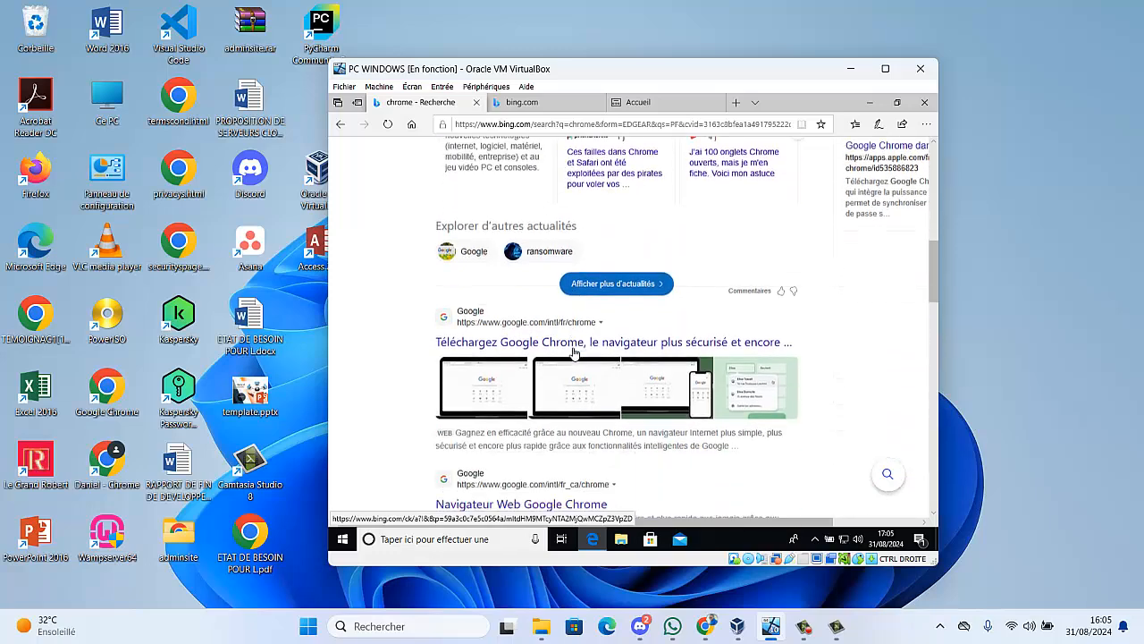
pyautogui.scroll(-6, 574, 353)
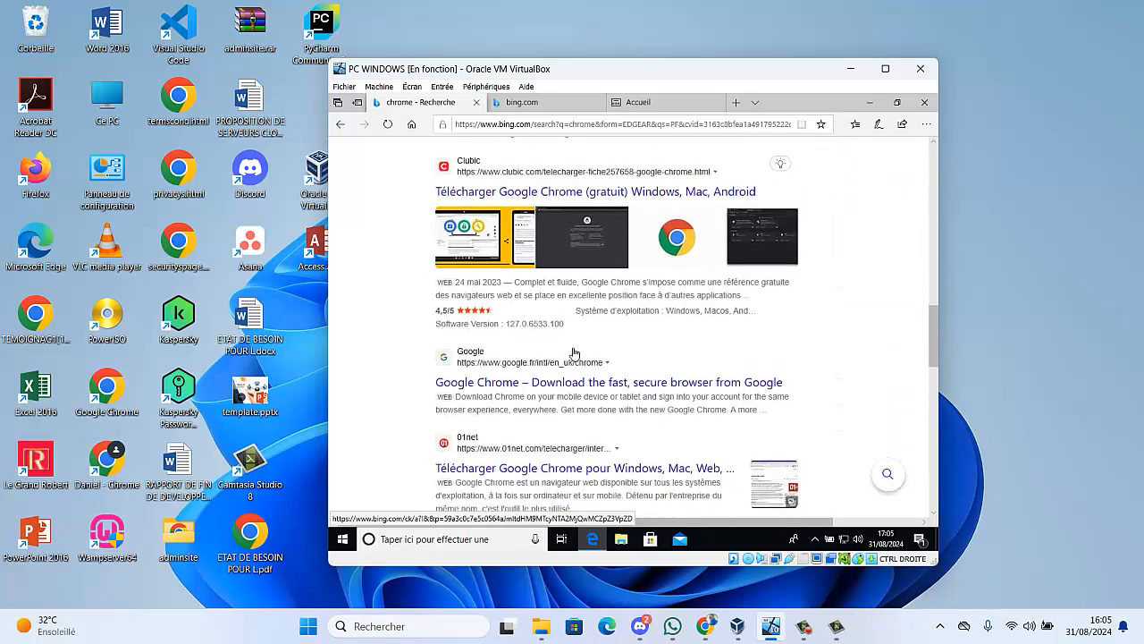
pyautogui.click(534, 384)
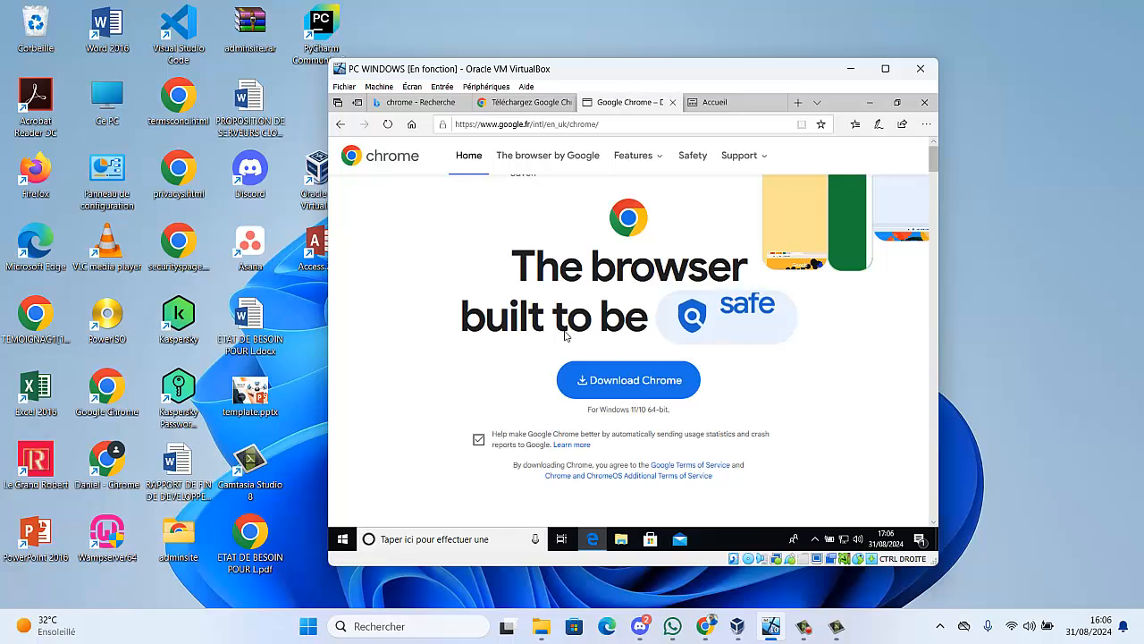
# - Request the Chrome download for Windows 11/10 64-bit and accept the terms of service
pyautogui.scroll(-1, 601, 365)
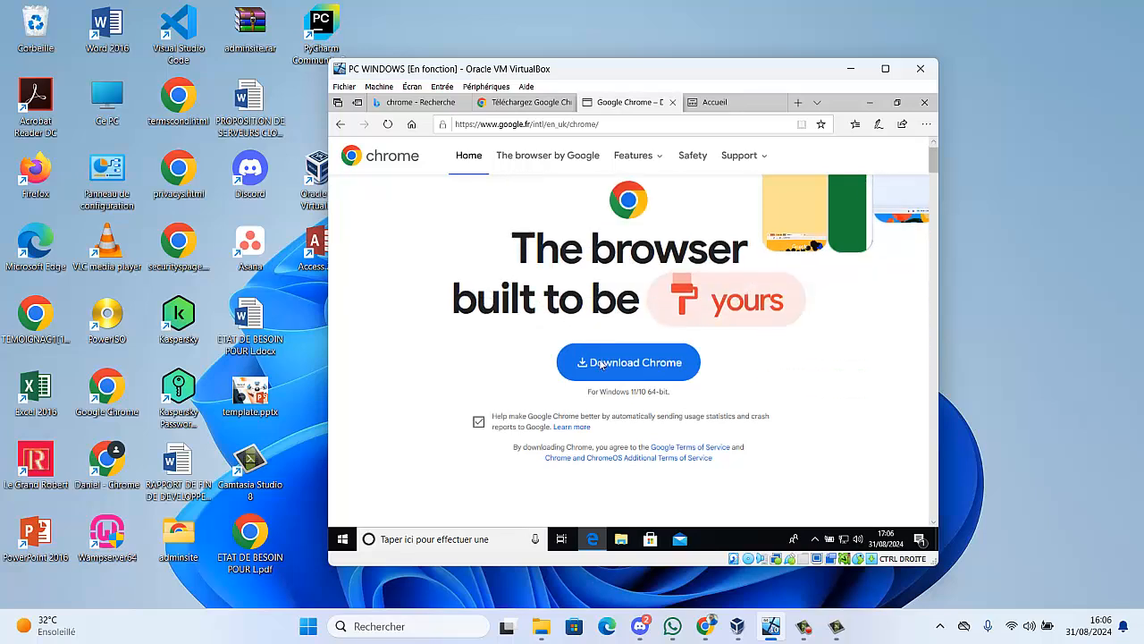
pyautogui.scroll(-4, 601, 365)
pyautogui.scroll(2, 653, 198)
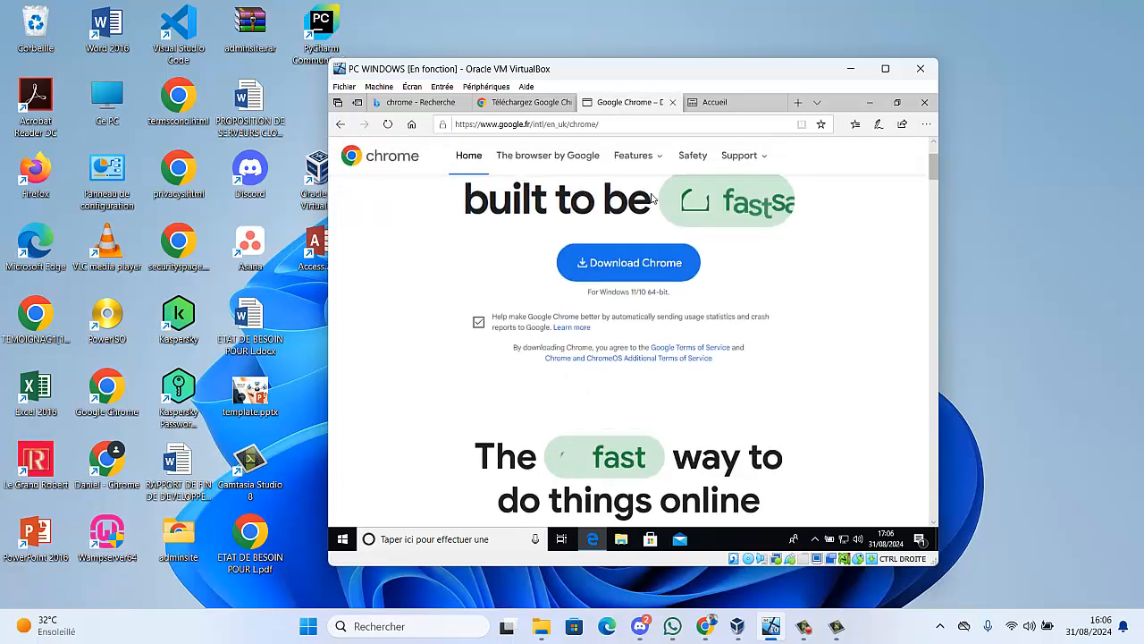
pyautogui.scroll(-1, 653, 198)
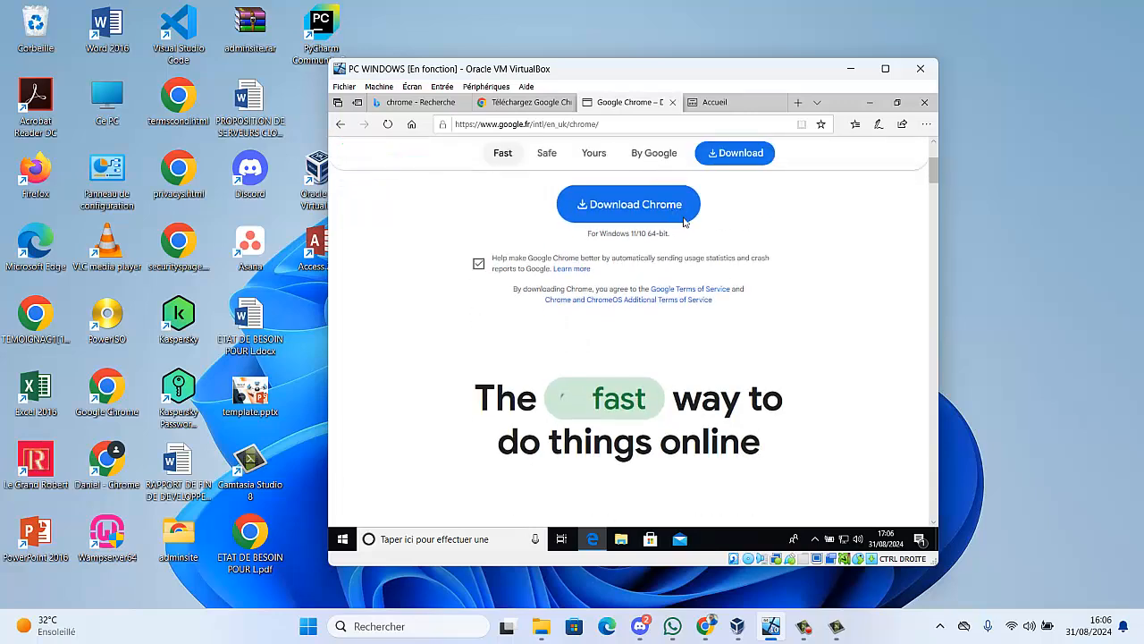
pyautogui.click(723, 157)
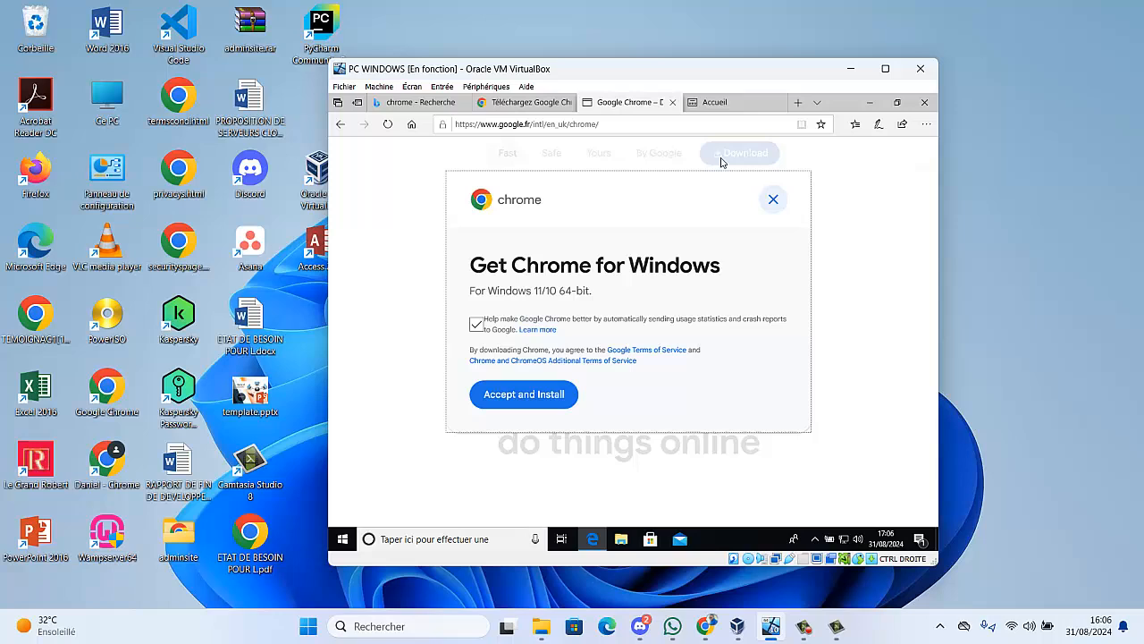
pyautogui.click(527, 404)
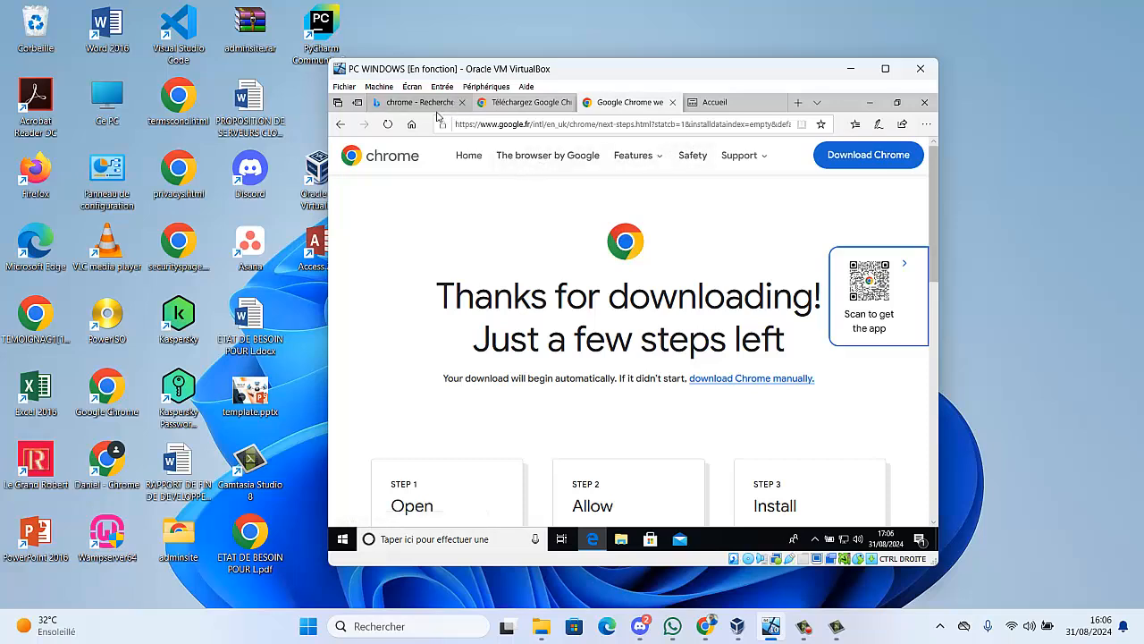
# - Check the browser's download list for the Chrome installer, then close the list
pyautogui.moveTo(436, 113)
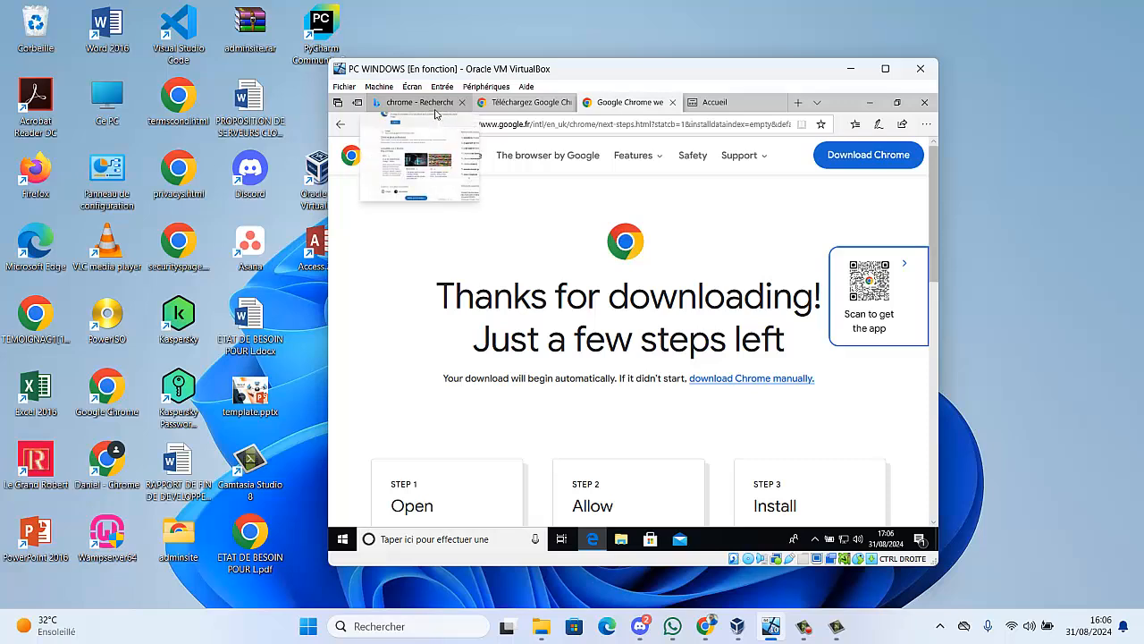
pyautogui.click(436, 110)
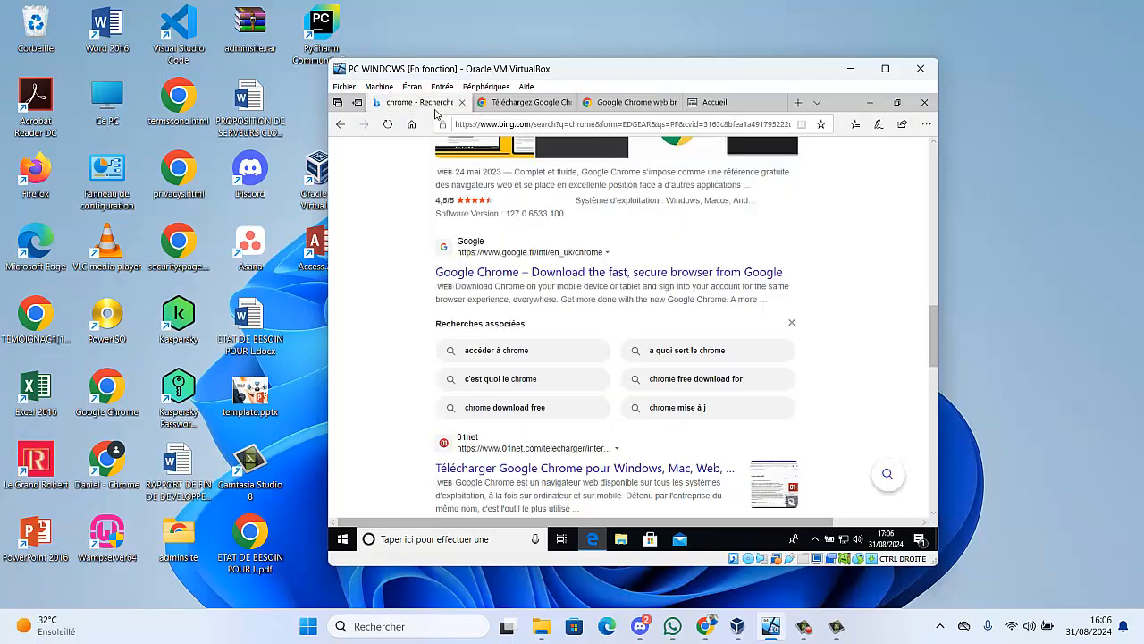
pyautogui.click(927, 123)
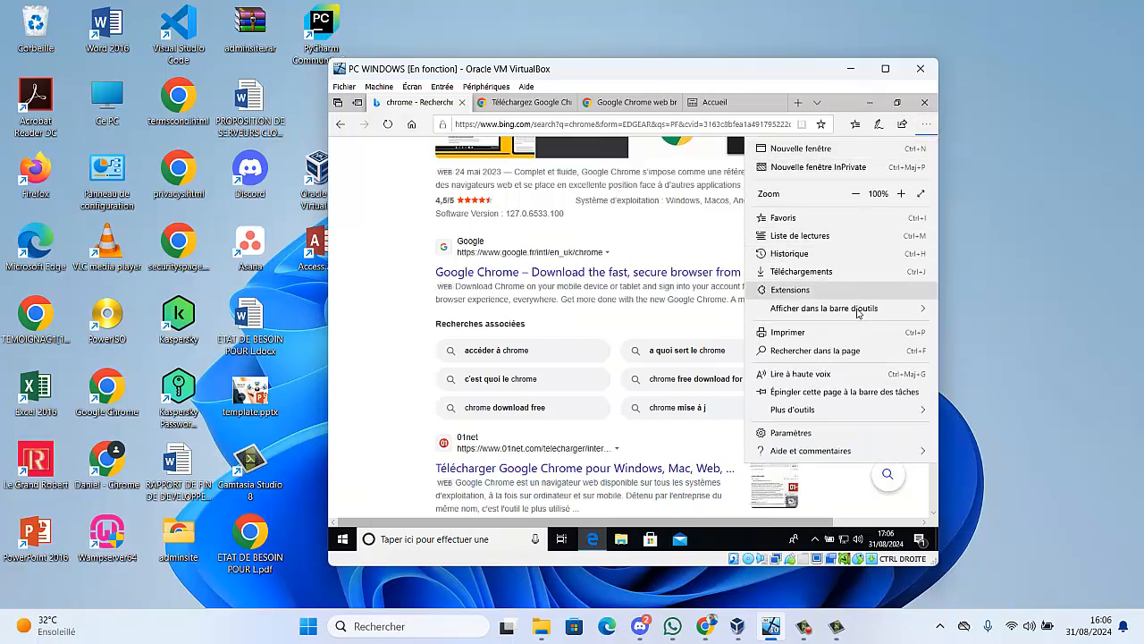
pyautogui.click(774, 271)
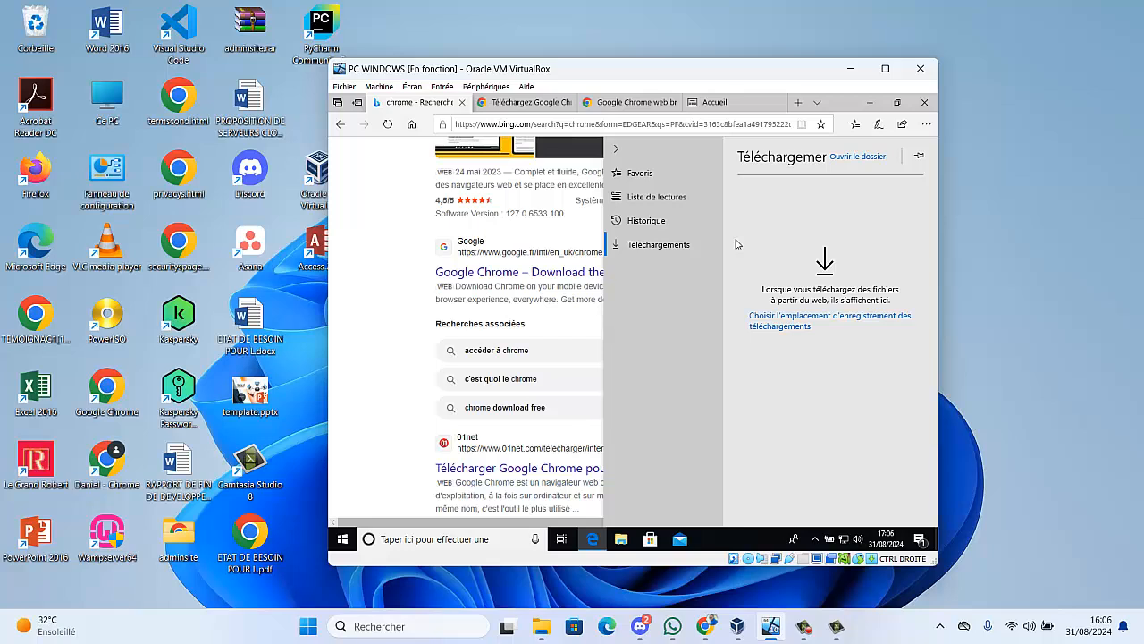
pyautogui.click(400, 239)
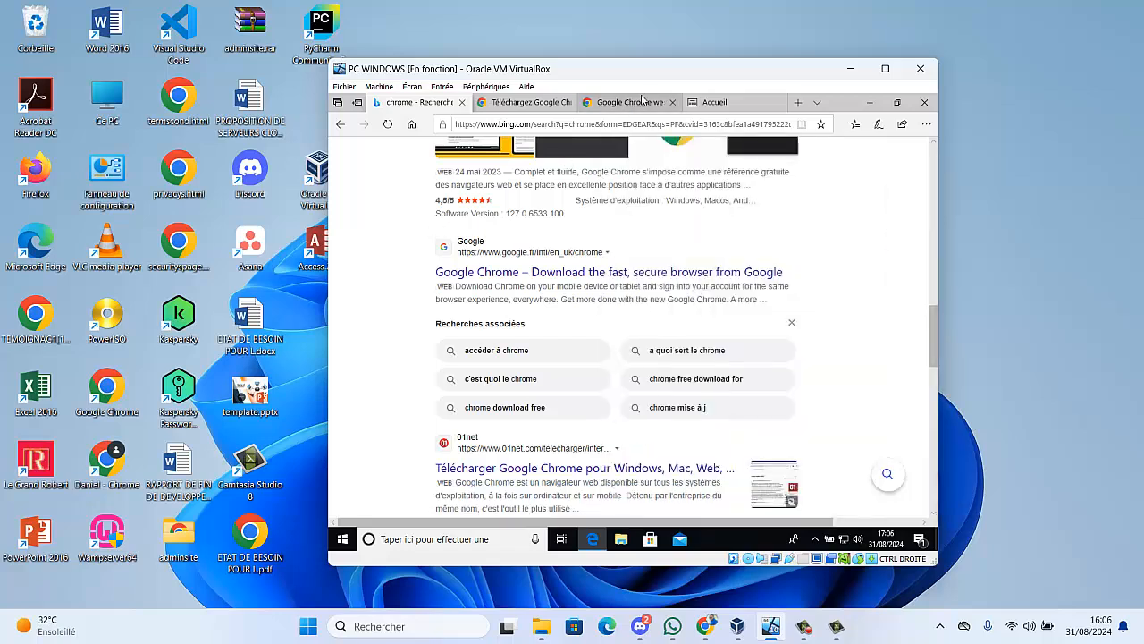
# - Start the Chrome download manually from the thank-you page and save ChromeSetup.exe
pyautogui.click(642, 101)
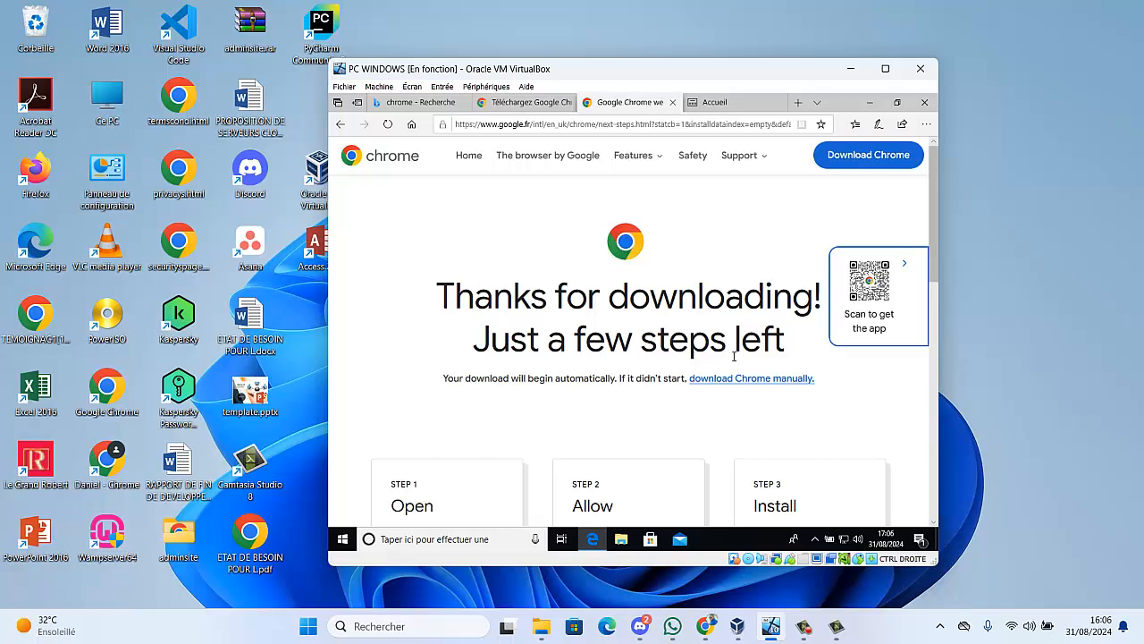
pyautogui.click(759, 384)
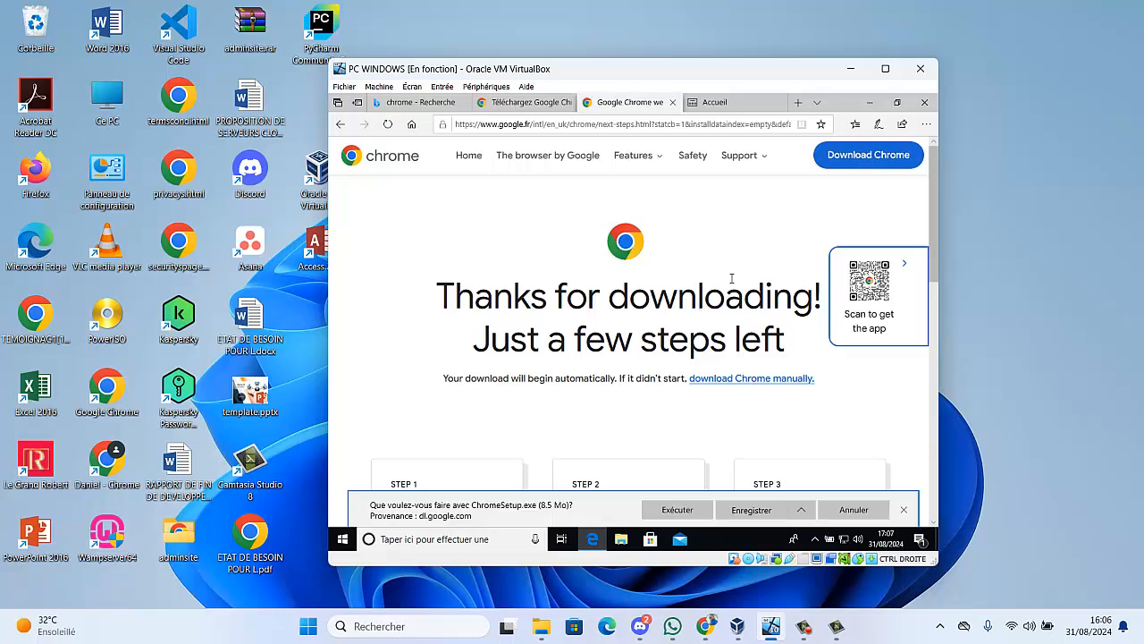
pyautogui.click(751, 511)
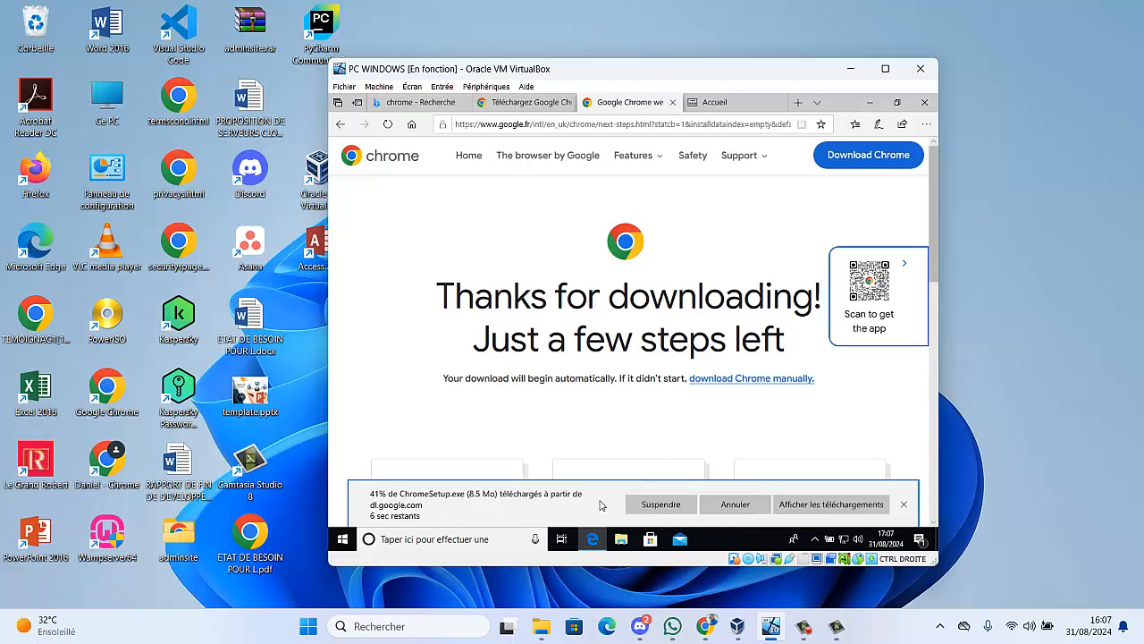
# - Run ChromeSetup.exe from the download list and allow Google Installer to make changes to the device
pyautogui.click(807, 506)
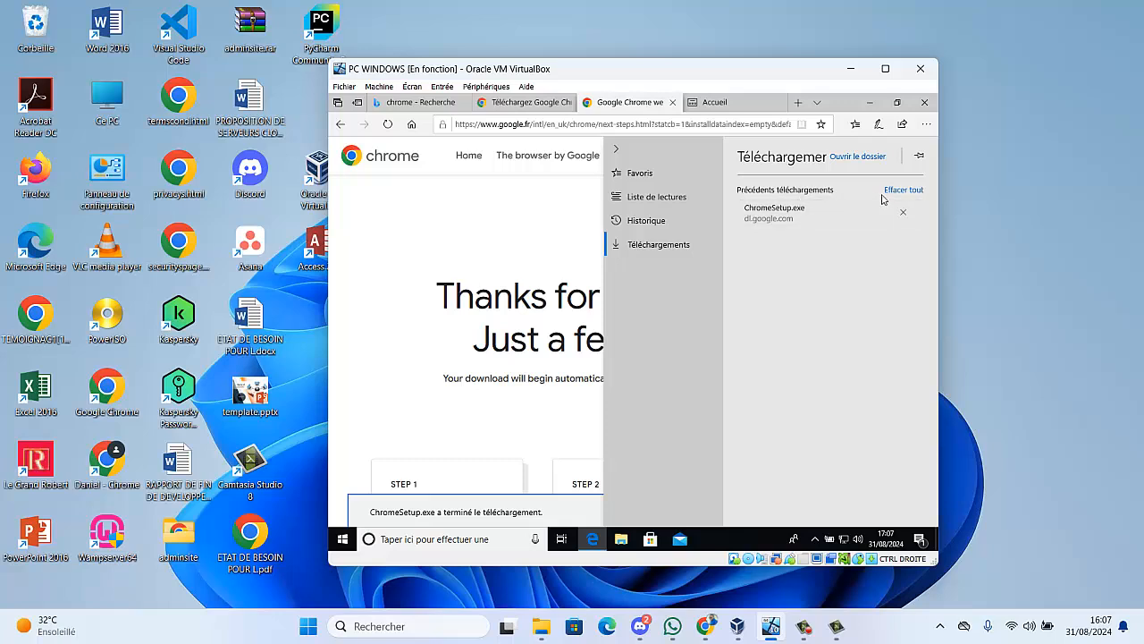
pyautogui.click(810, 206)
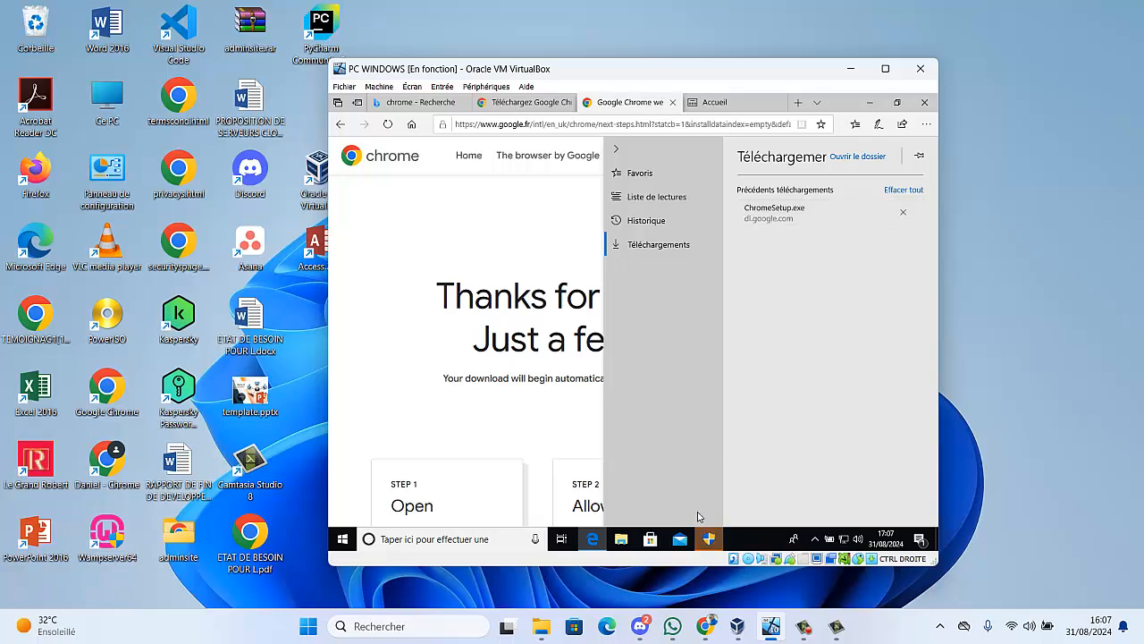
pyautogui.click(708, 539)
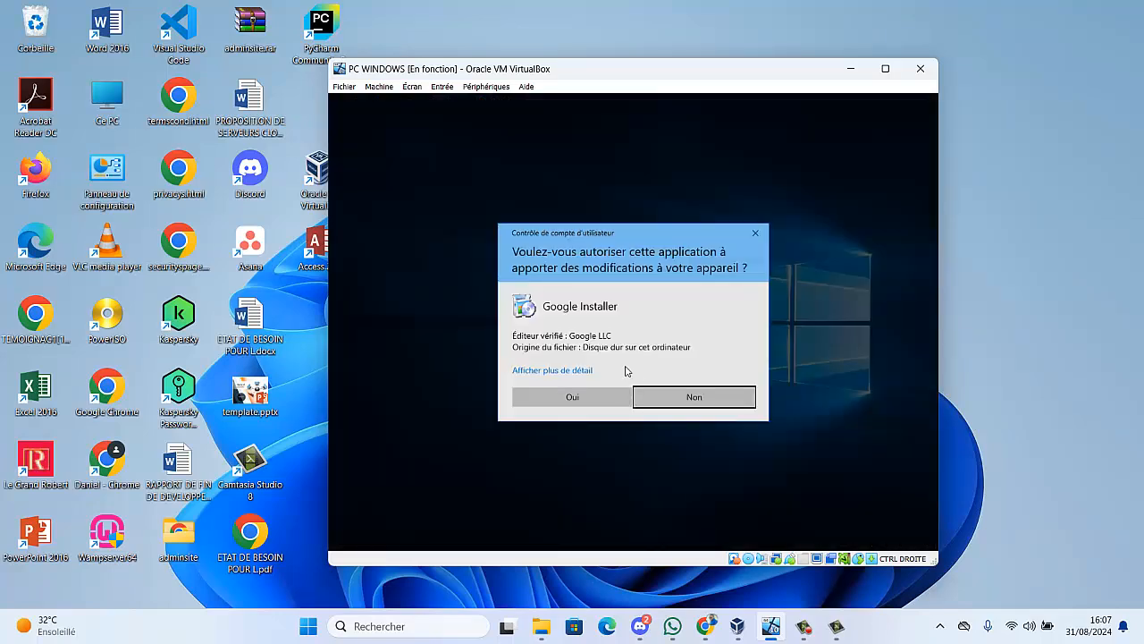
pyautogui.click(571, 402)
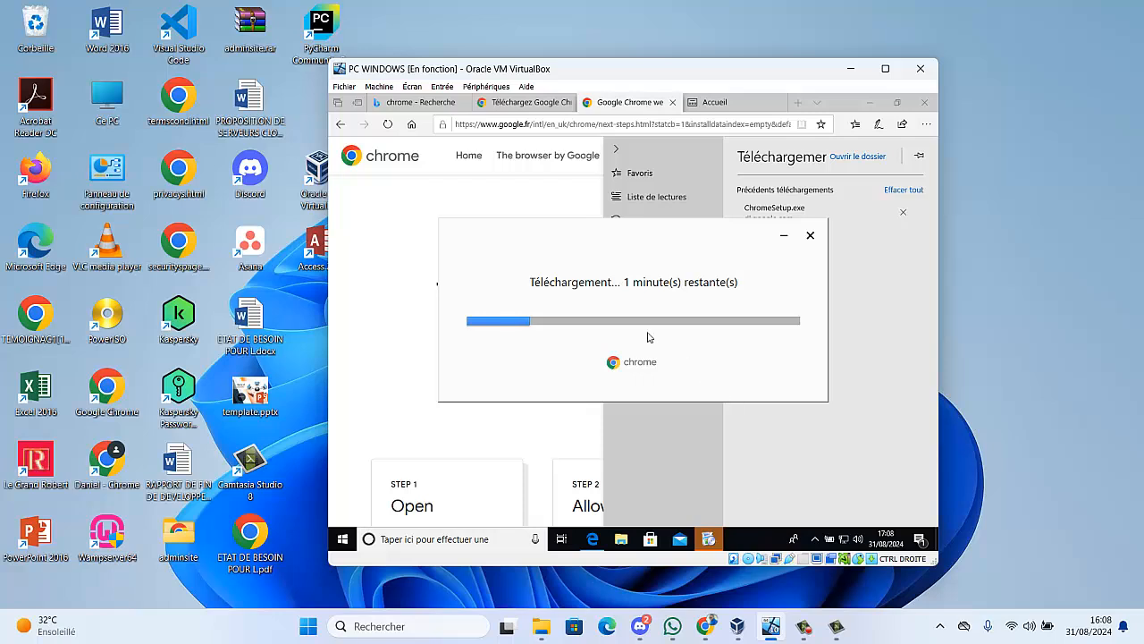
pyautogui.click(803, 628)
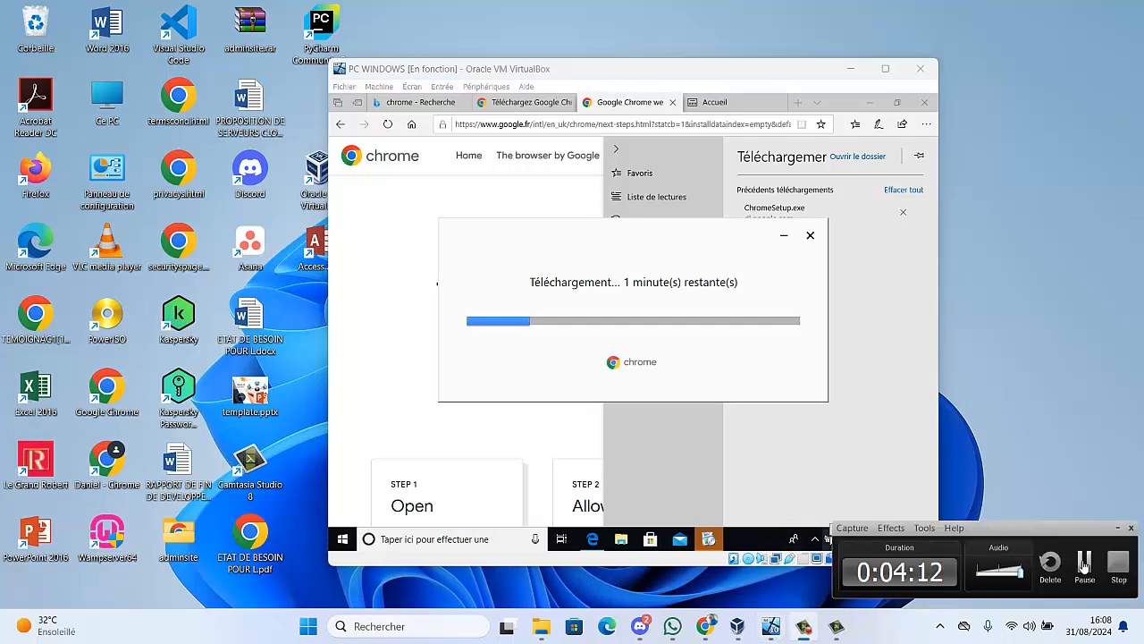
pyautogui.click(1084, 561)
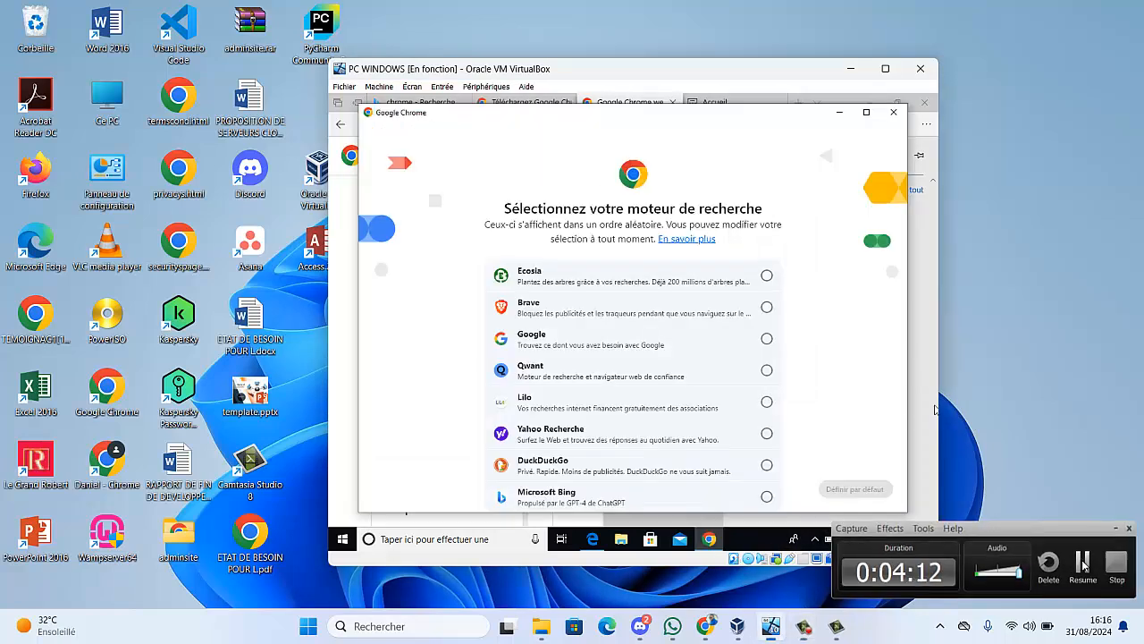
pyautogui.click(1085, 562)
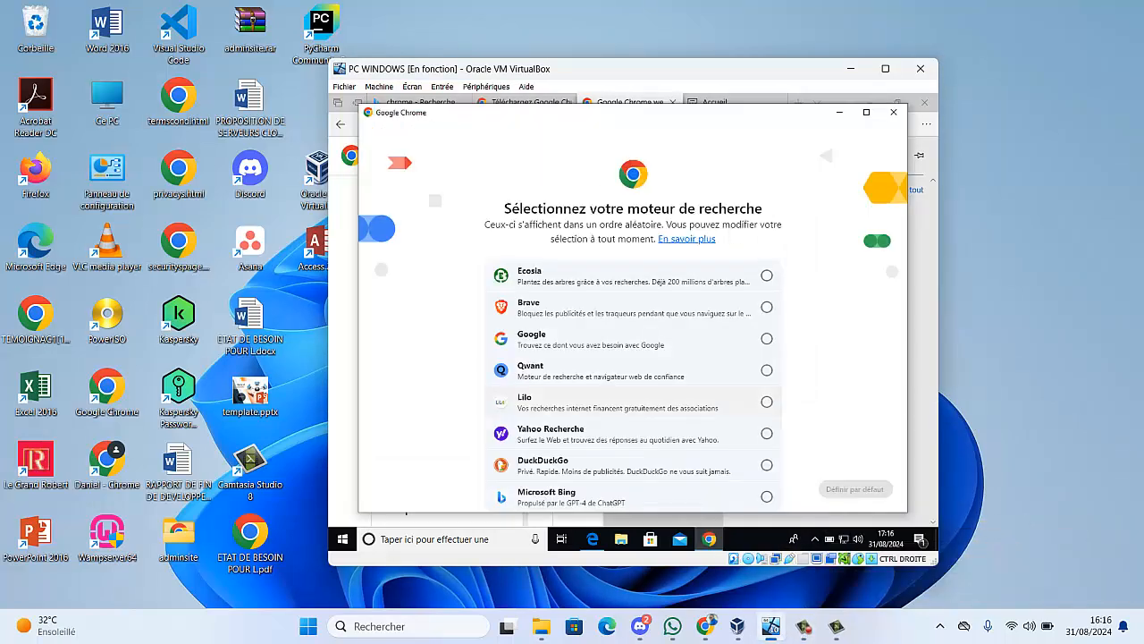
# - Choose Google as Chrome's default search engine
pyautogui.click(574, 342)
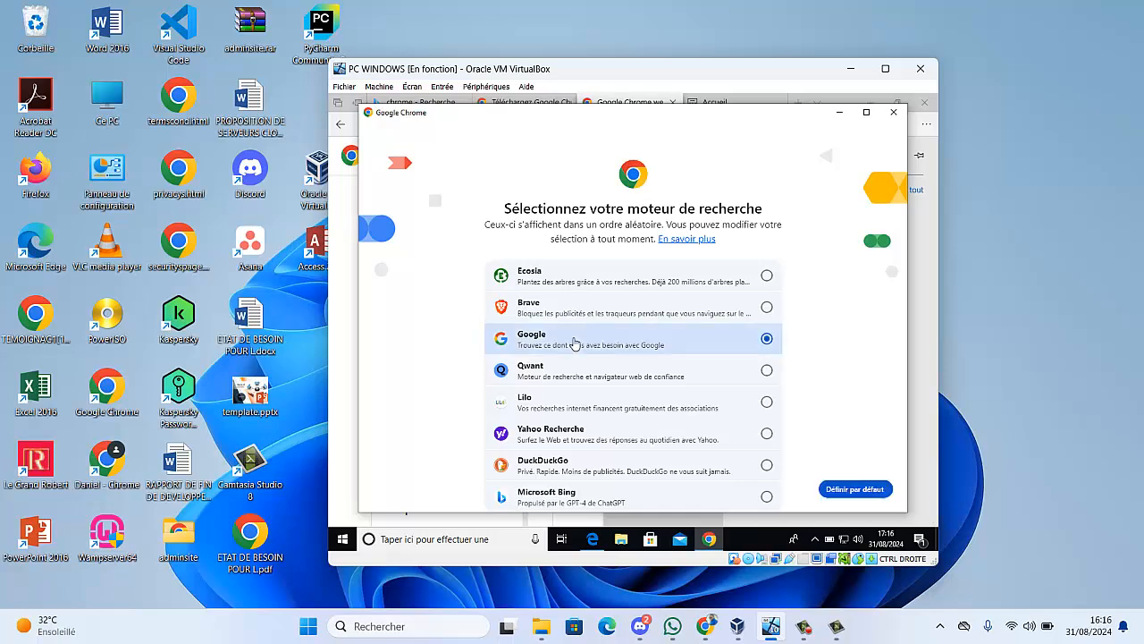
pyautogui.click(863, 490)
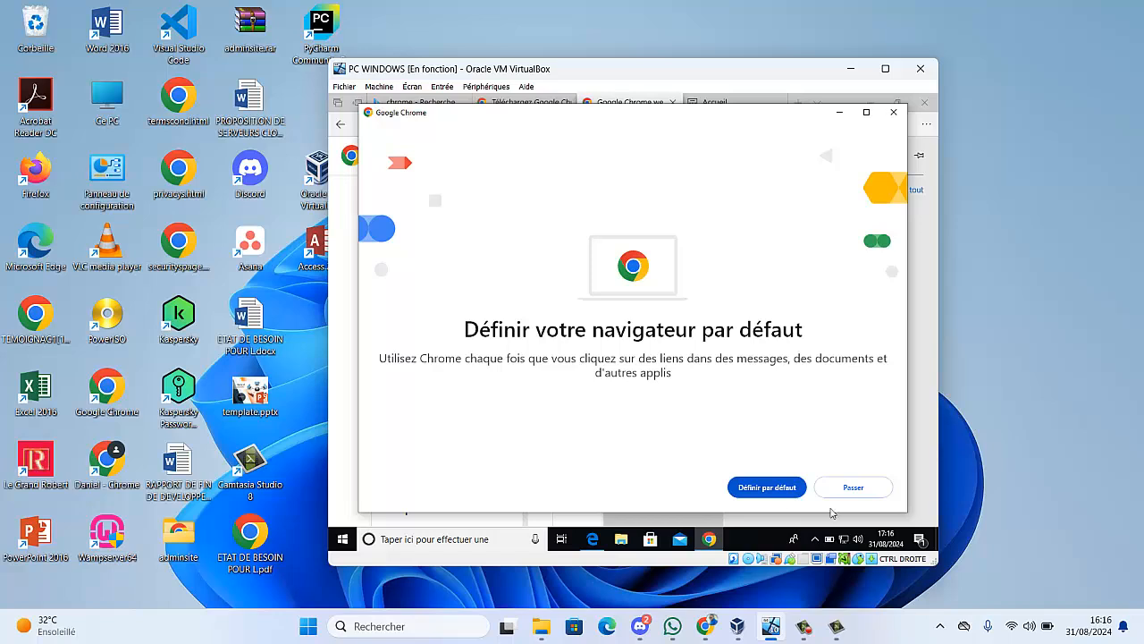
# - Skip making Chrome the default browser, then expand and acknowledge the enhanced ad privacy notice
pyautogui.click(854, 488)
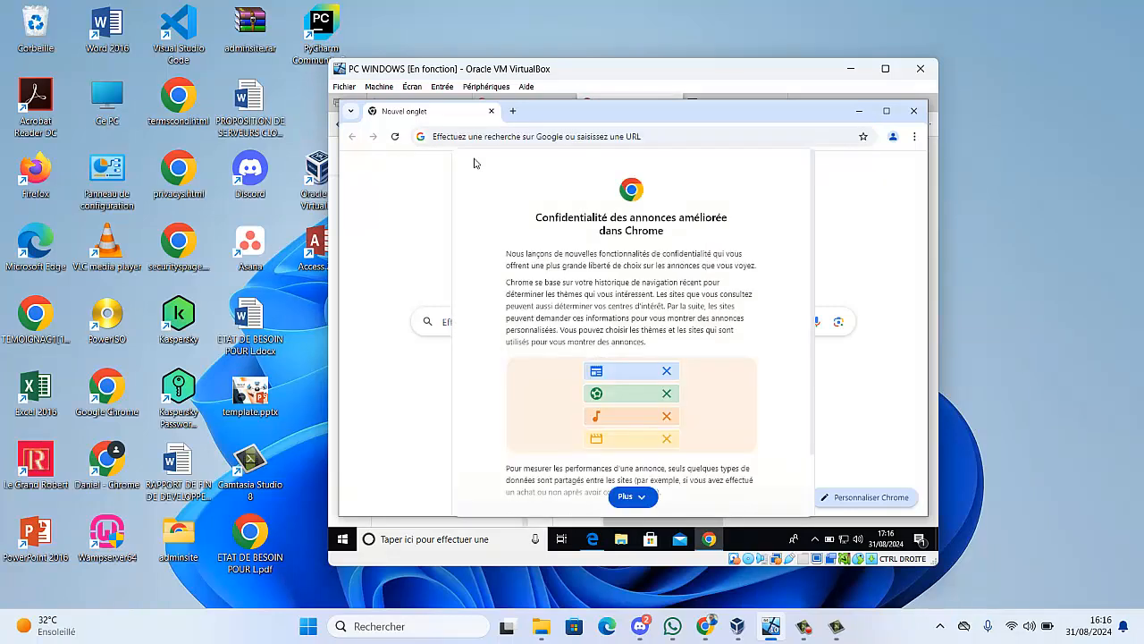
pyautogui.click(640, 493)
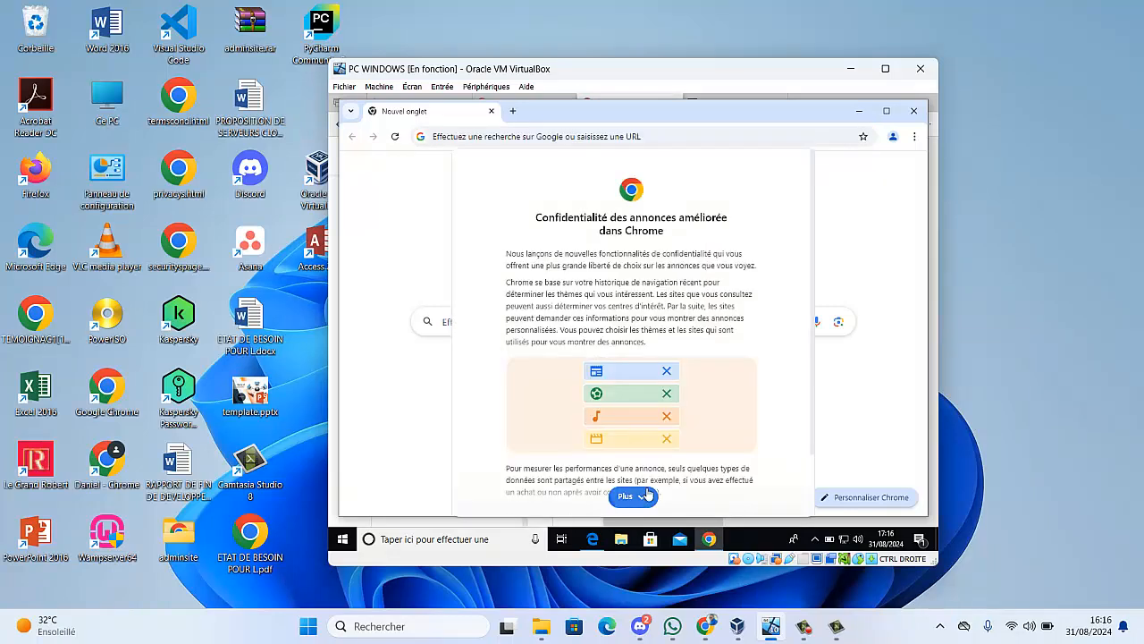
pyautogui.click(721, 497)
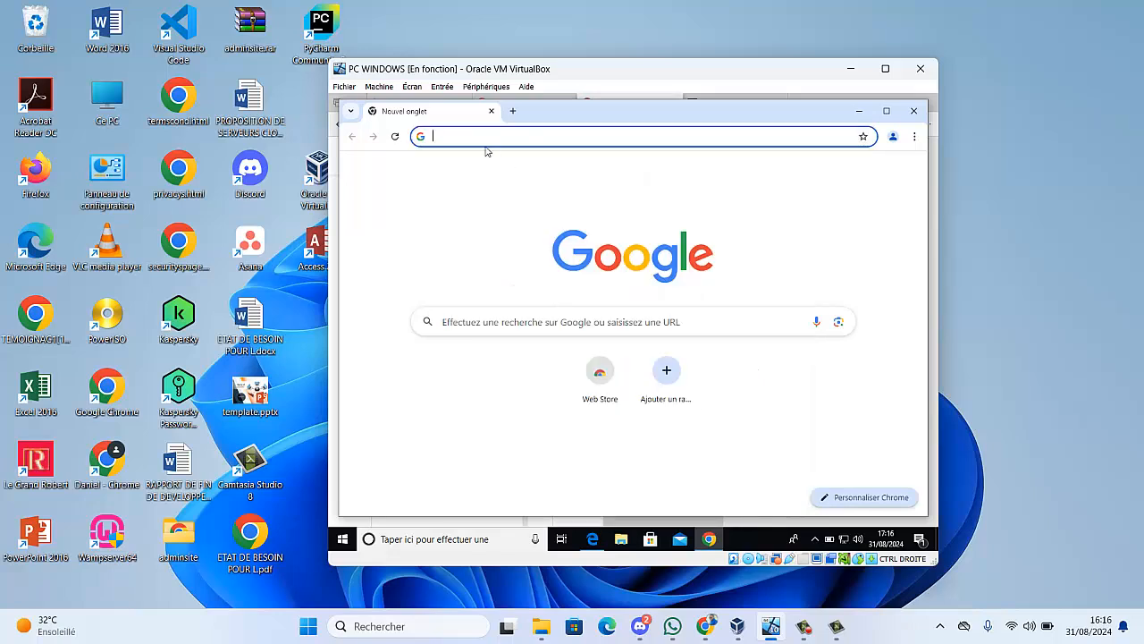
# - Search Google for "python", open the Python.org website and download Python 3.12.5 for Windows
pyautogui.write('python')
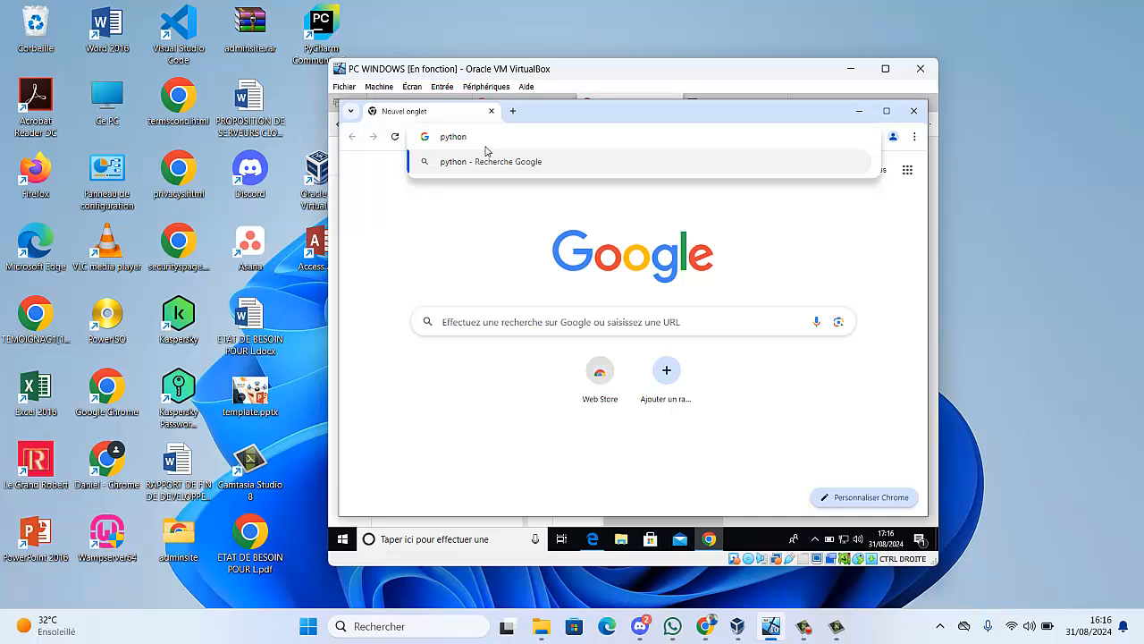
pyautogui.press('Return')
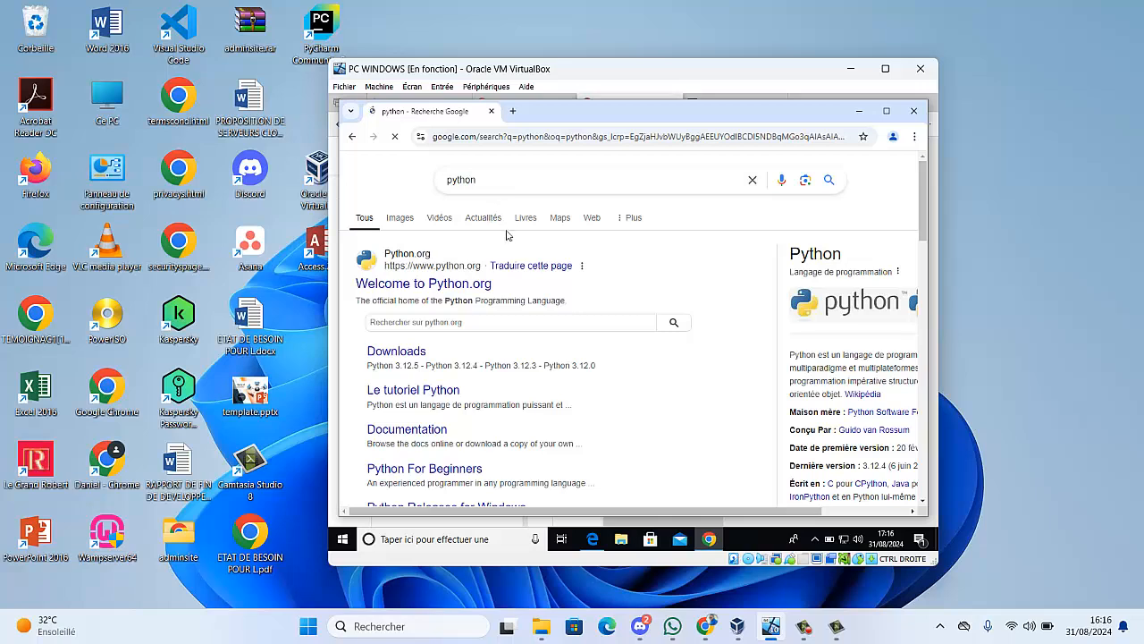
pyautogui.click(434, 284)
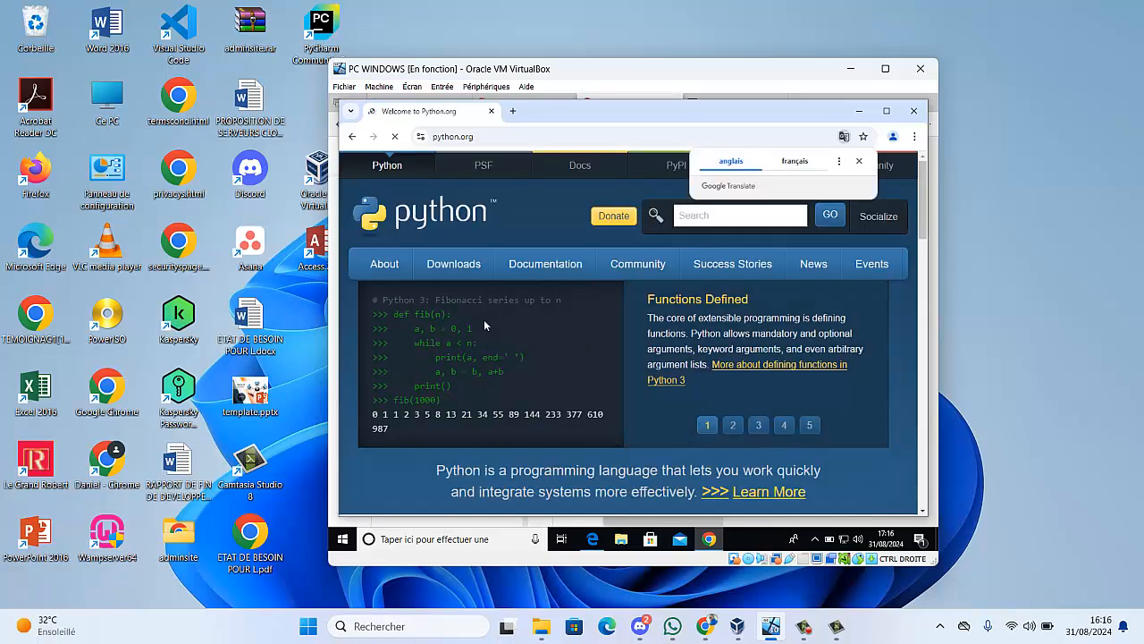
pyautogui.moveTo(440, 279)
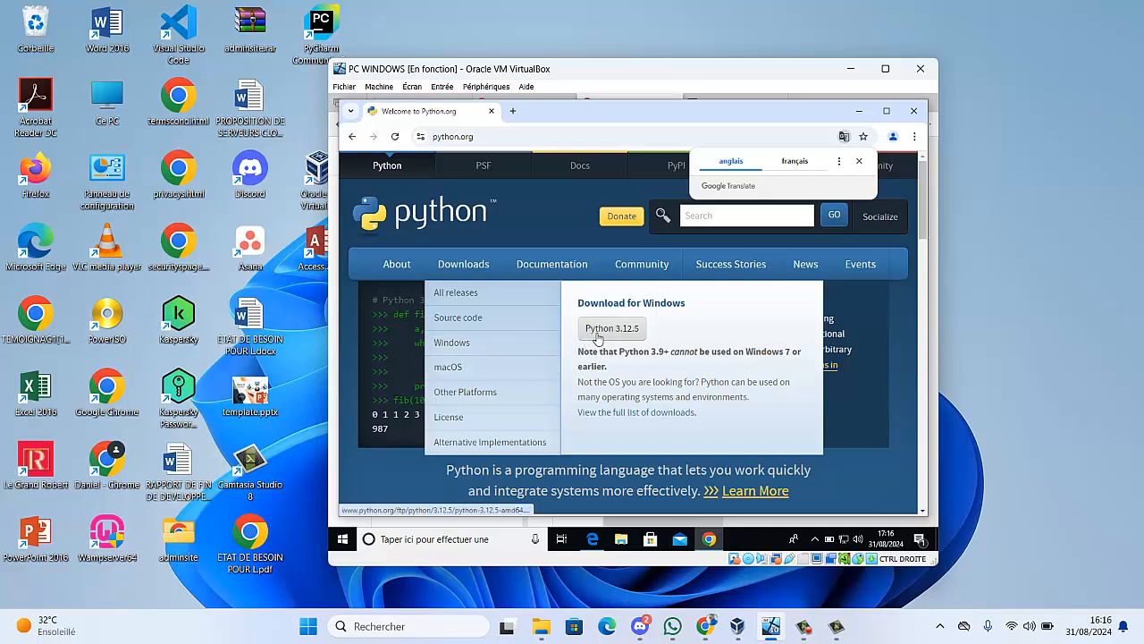
pyautogui.click(597, 338)
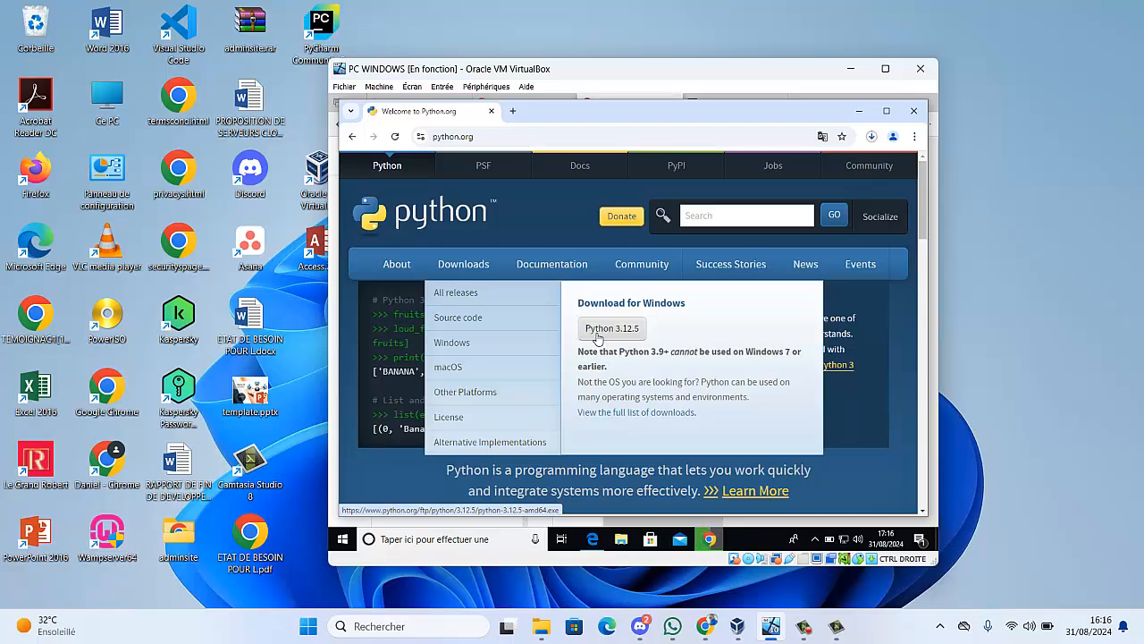
# - Search Google for "visual studio code" in a new browser tab
pyautogui.click(513, 111)
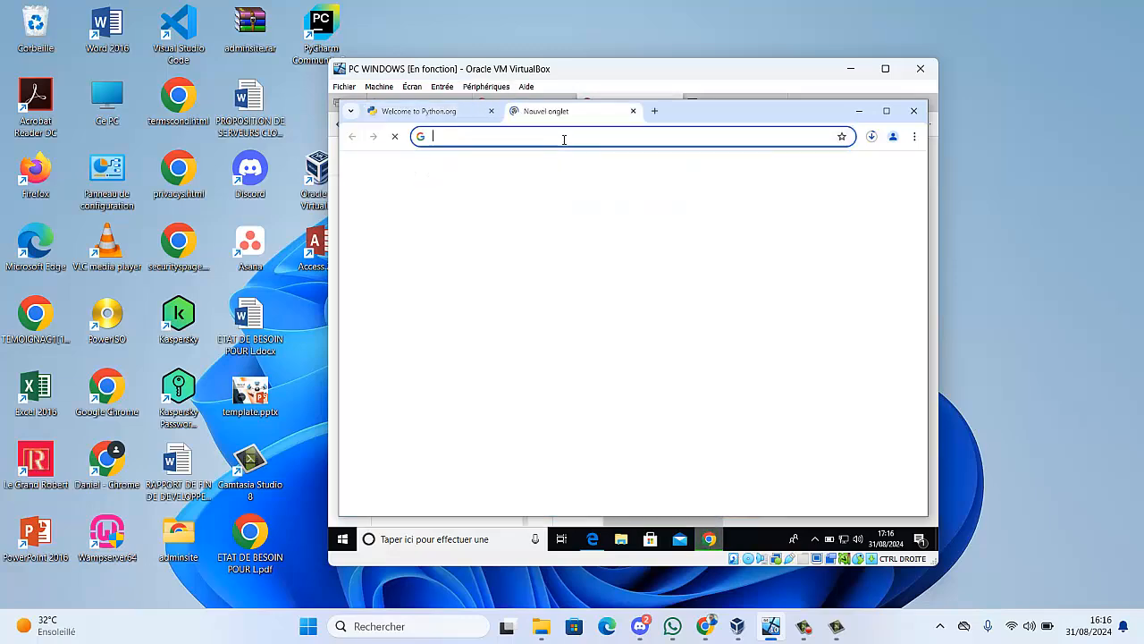
pyautogui.write('vis')
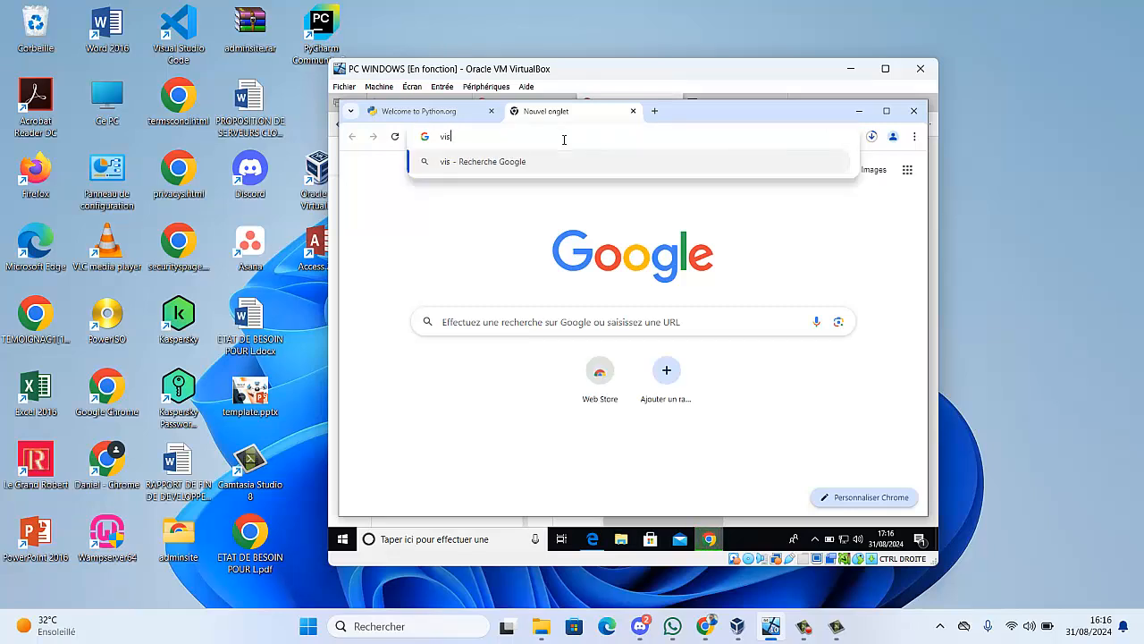
pyautogui.write('ual stu')
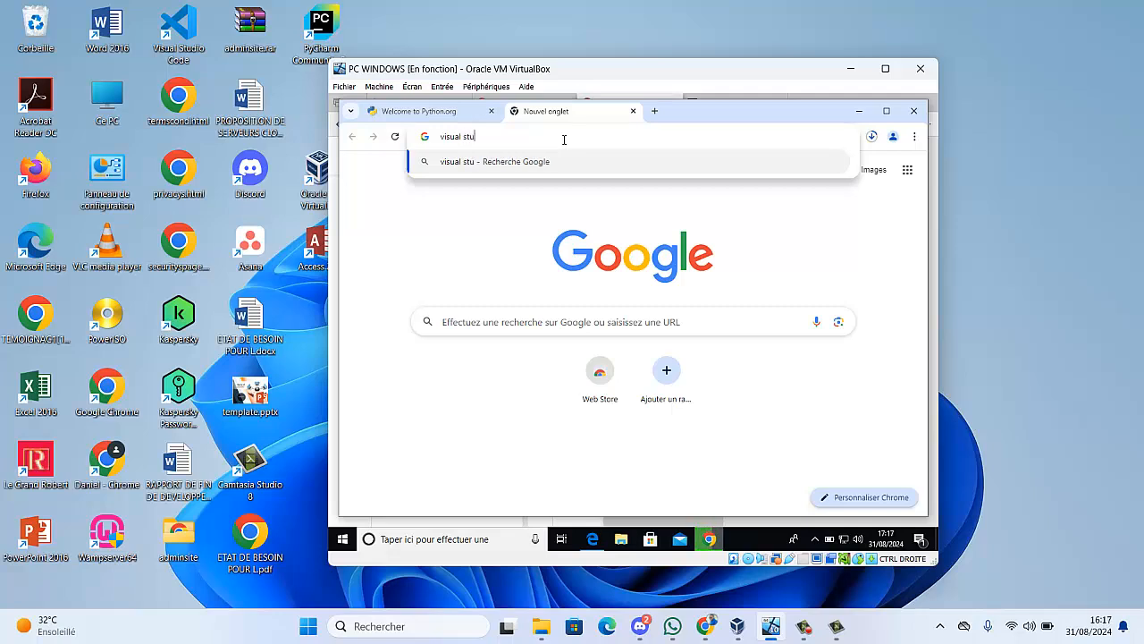
pyautogui.write('dio code')
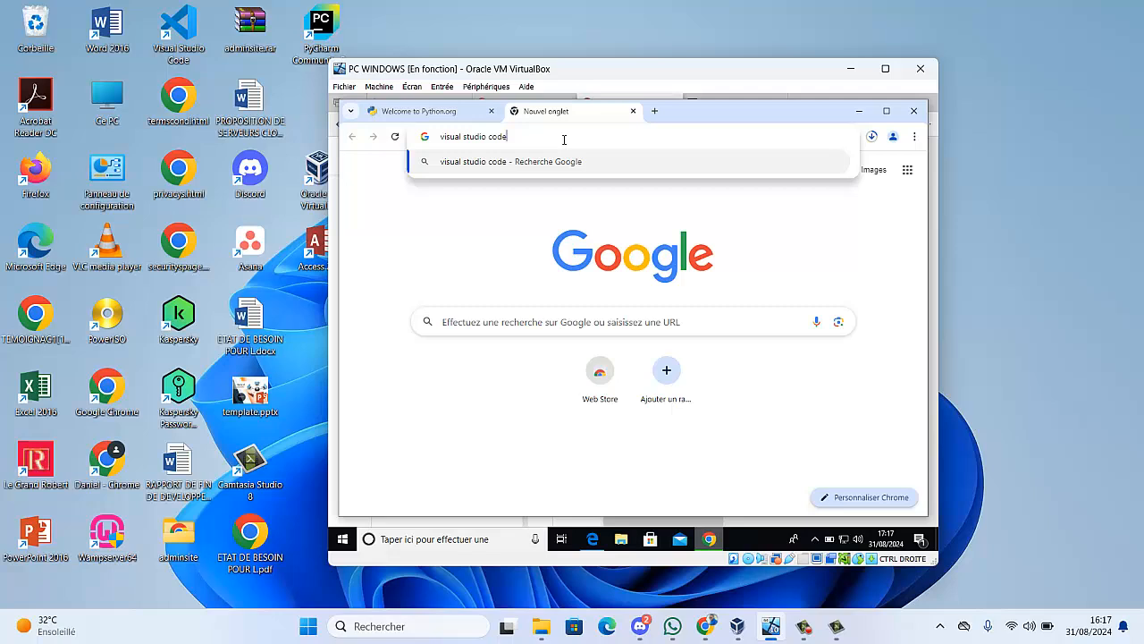
pyautogui.press('Return')
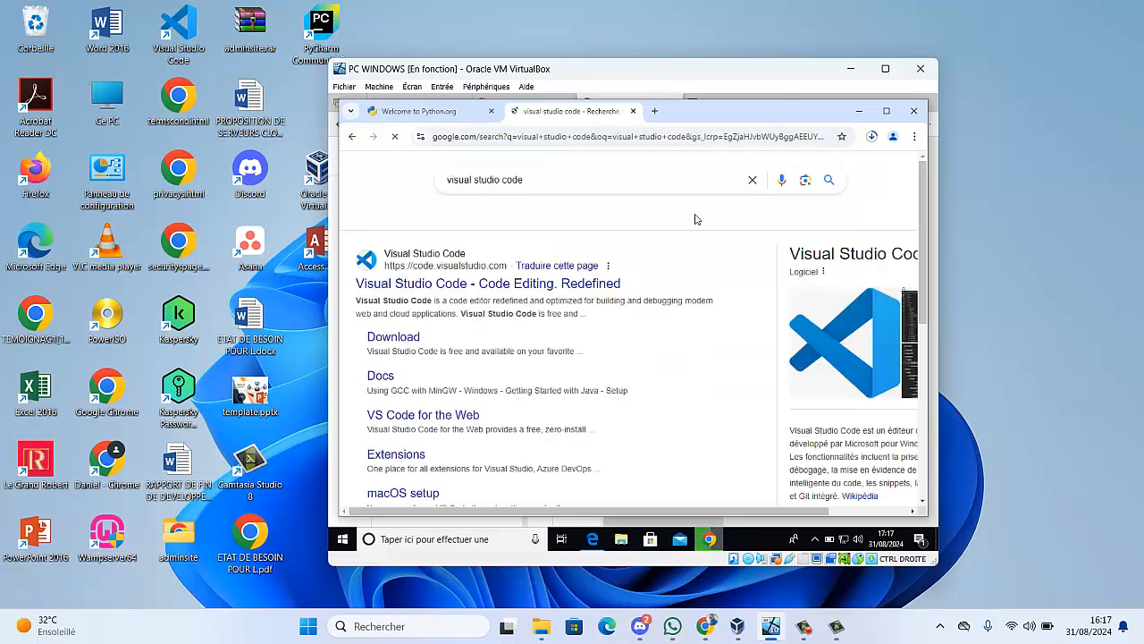
# - Search for "git" in another new tab and open the official Git and Visual Studio Code websites from their search results
pyautogui.click(652, 110)
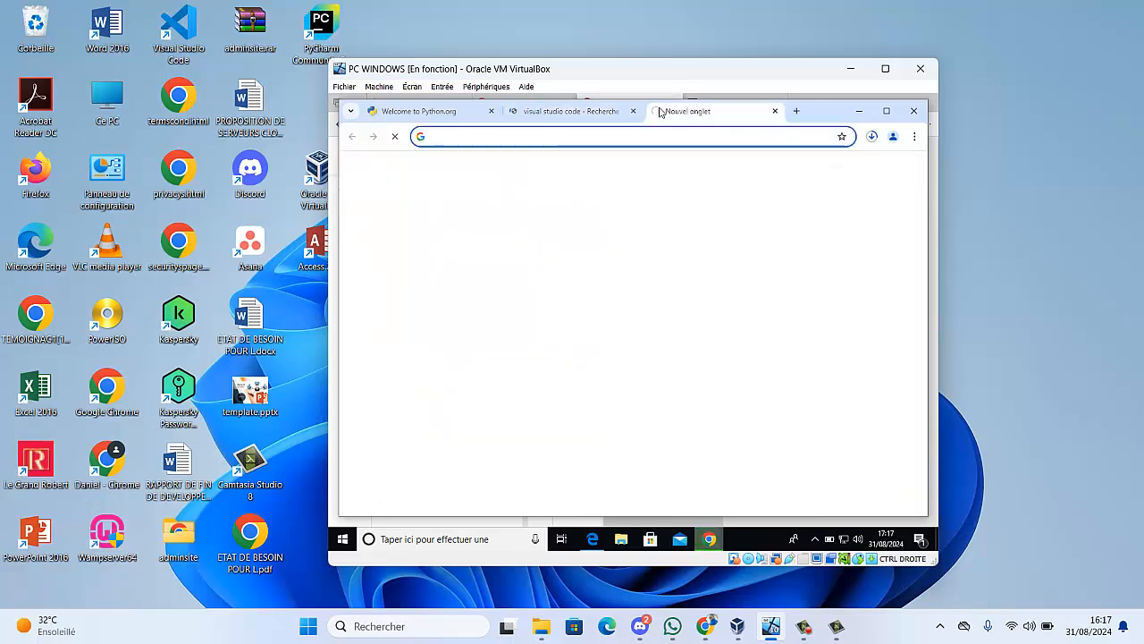
pyautogui.write('git')
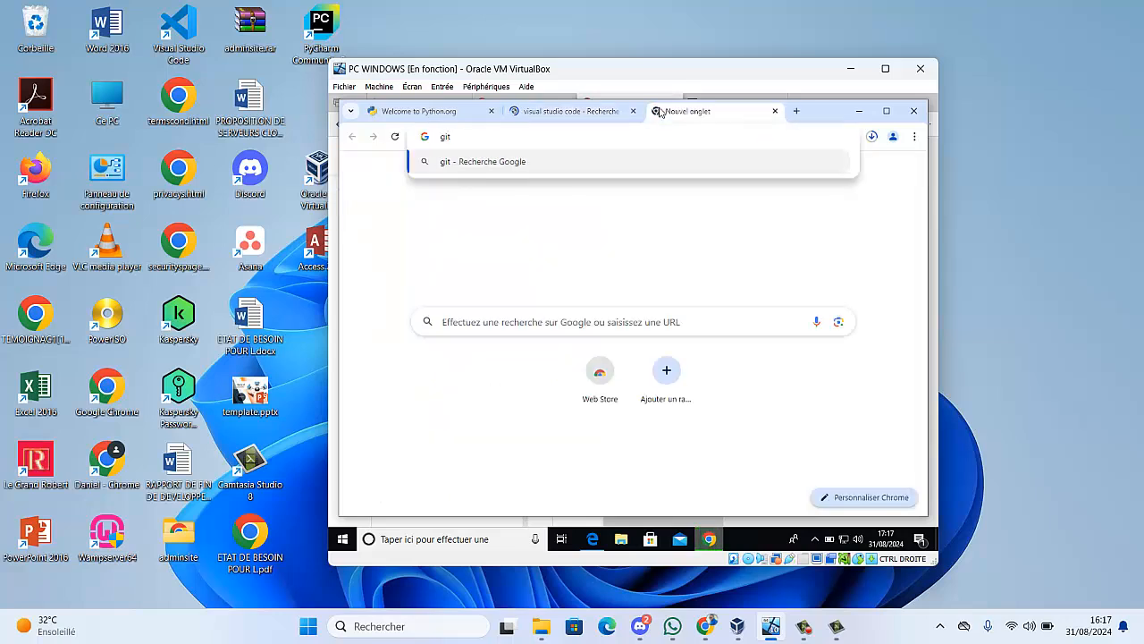
pyautogui.press('Return')
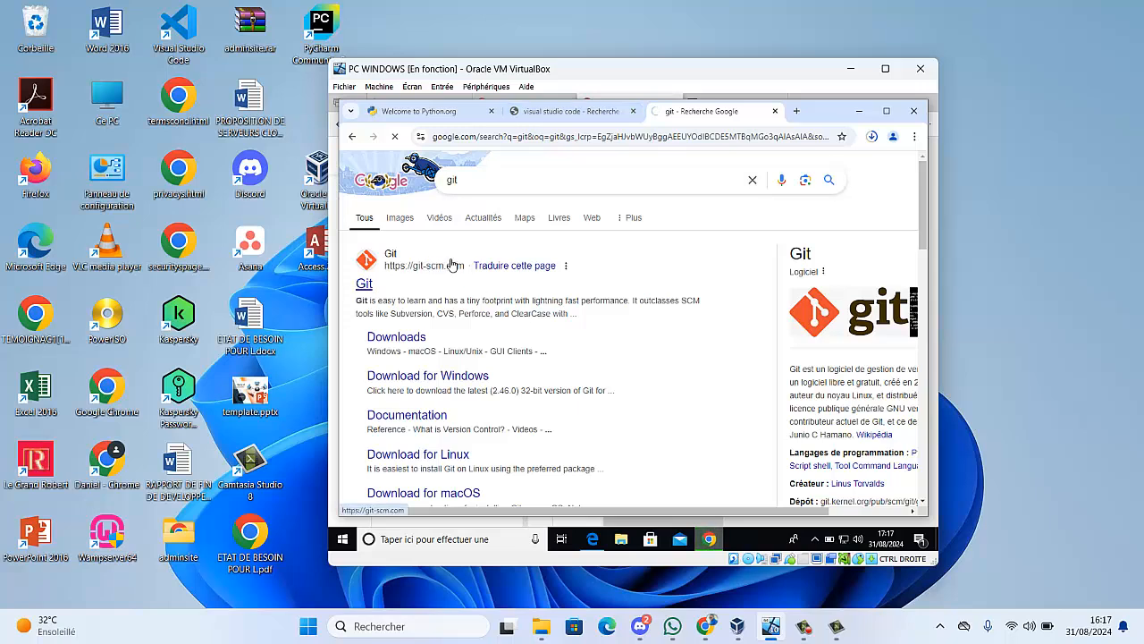
pyautogui.click(557, 113)
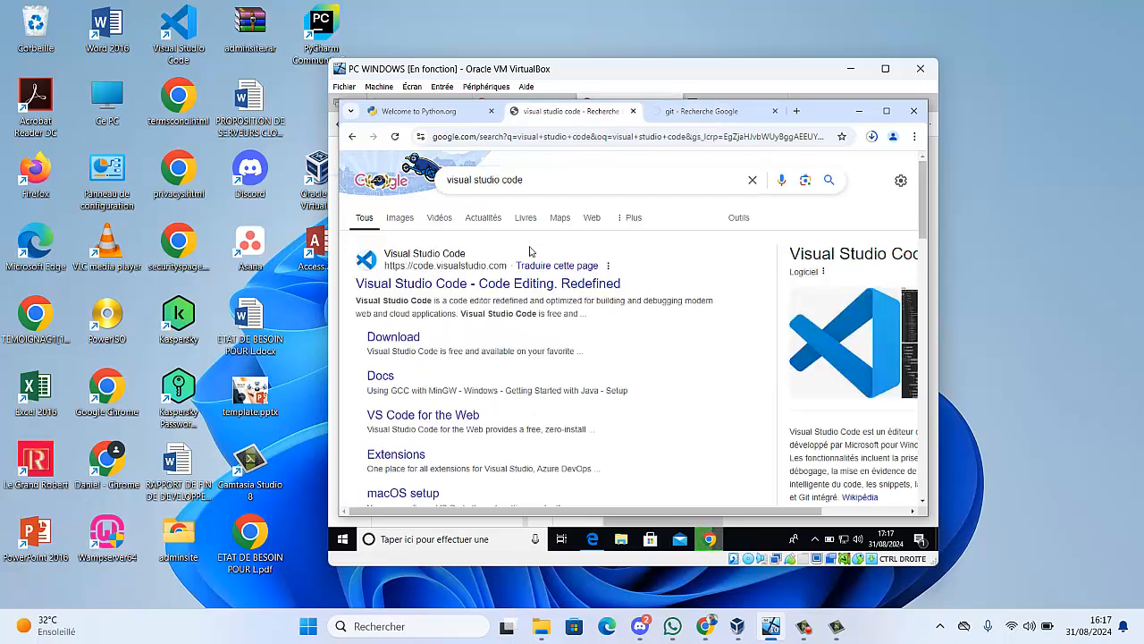
pyautogui.click(502, 284)
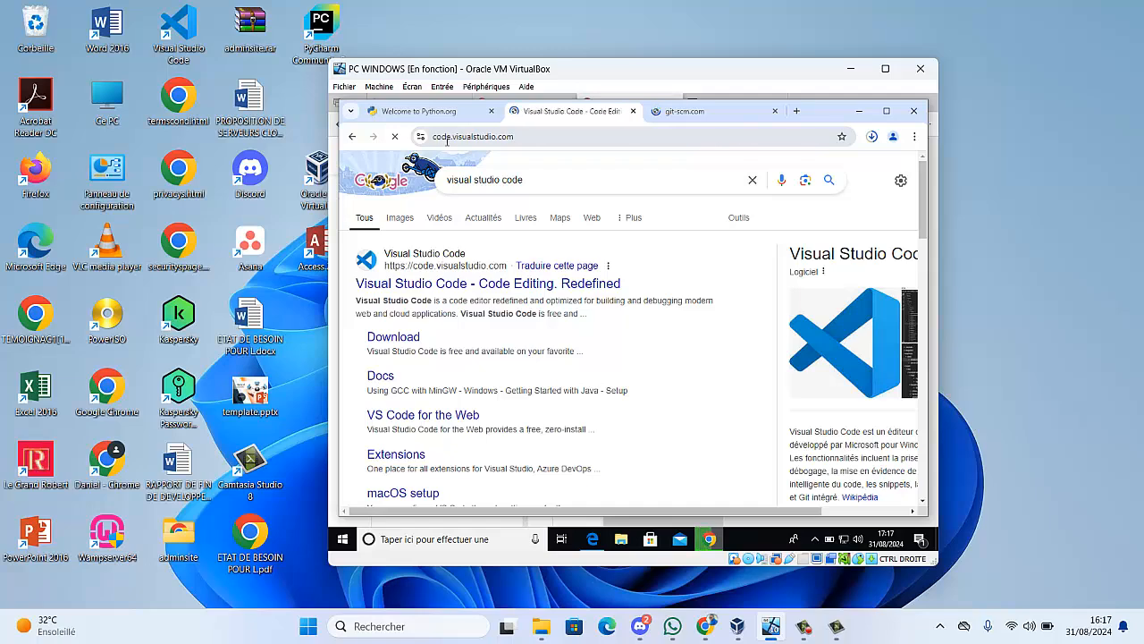
# - Check the progress of the Python installer download, then return to the Visual Studio Code page
pyautogui.click(430, 115)
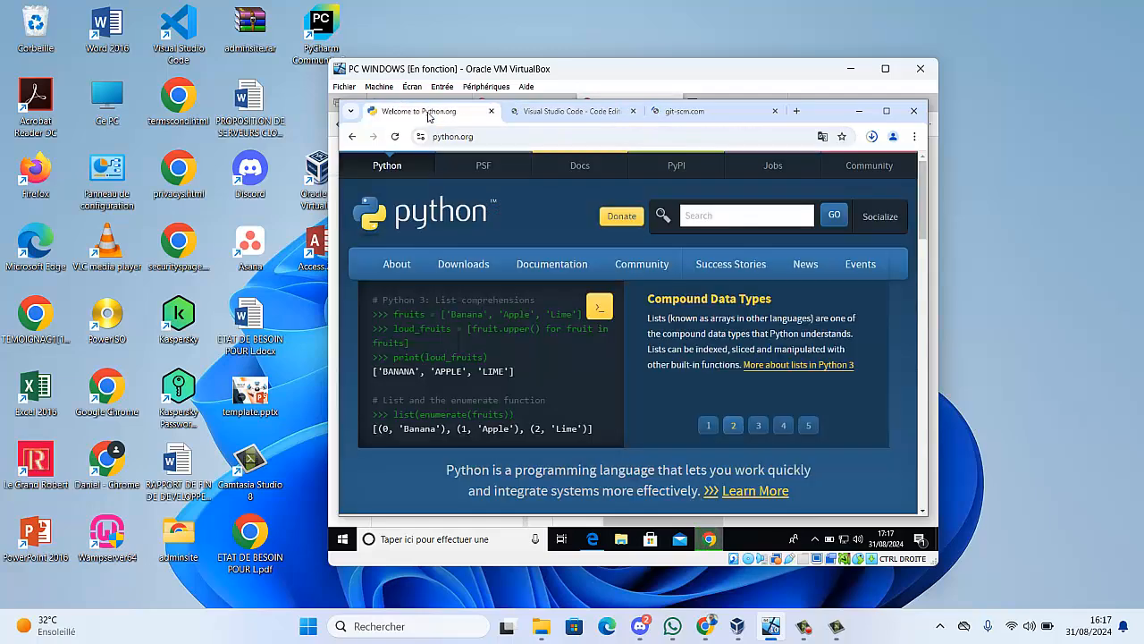
pyautogui.moveTo(549, 273)
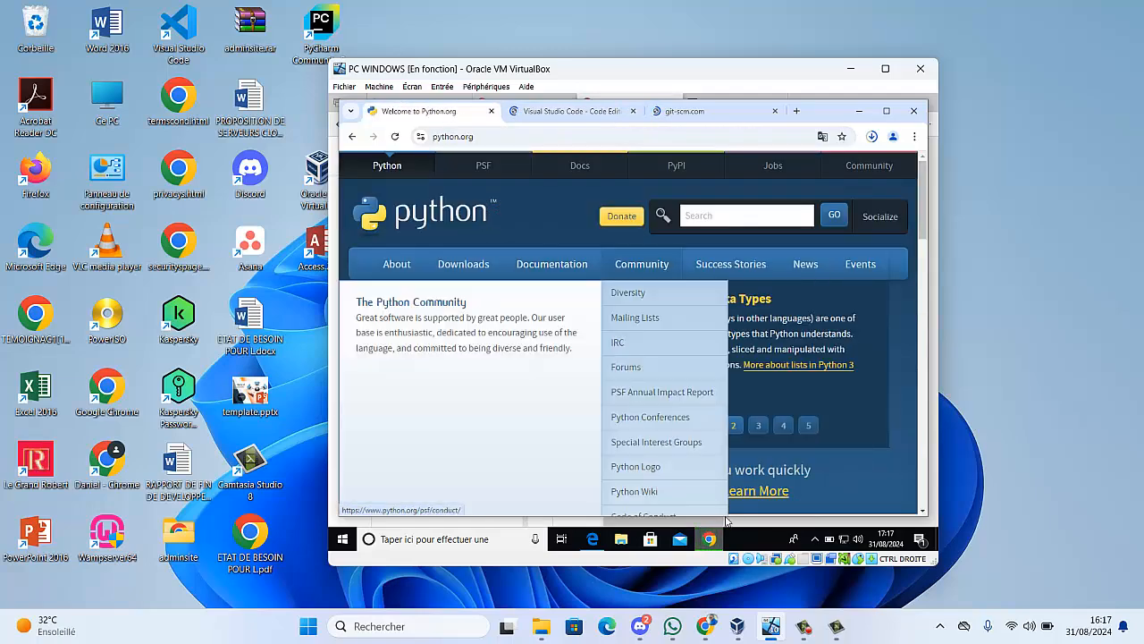
pyautogui.click(872, 136)
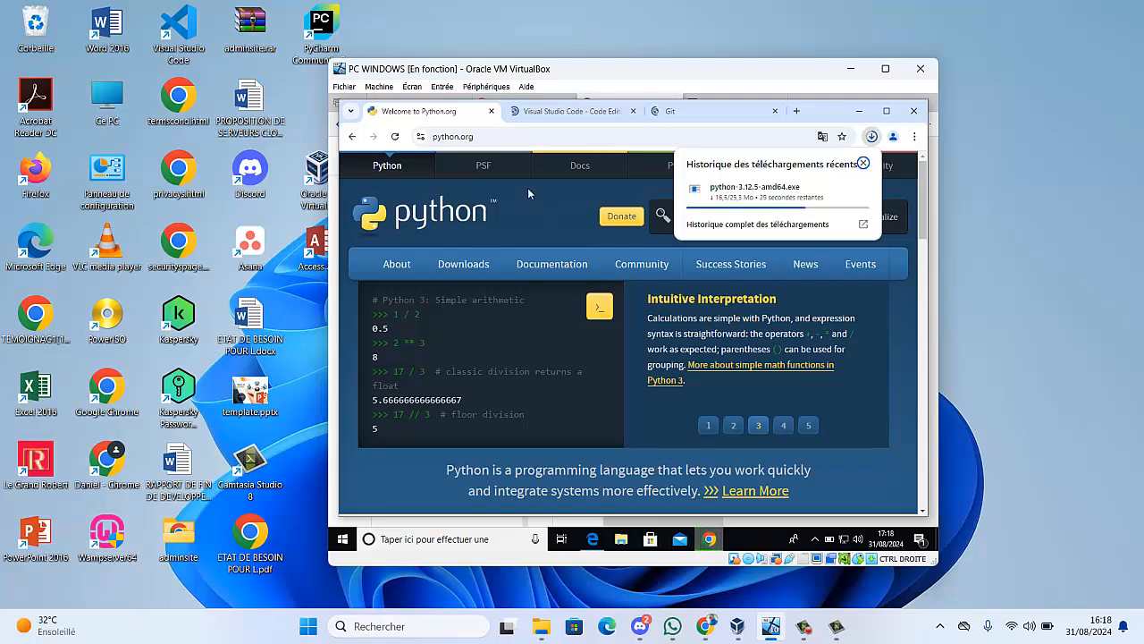
pyautogui.click(544, 113)
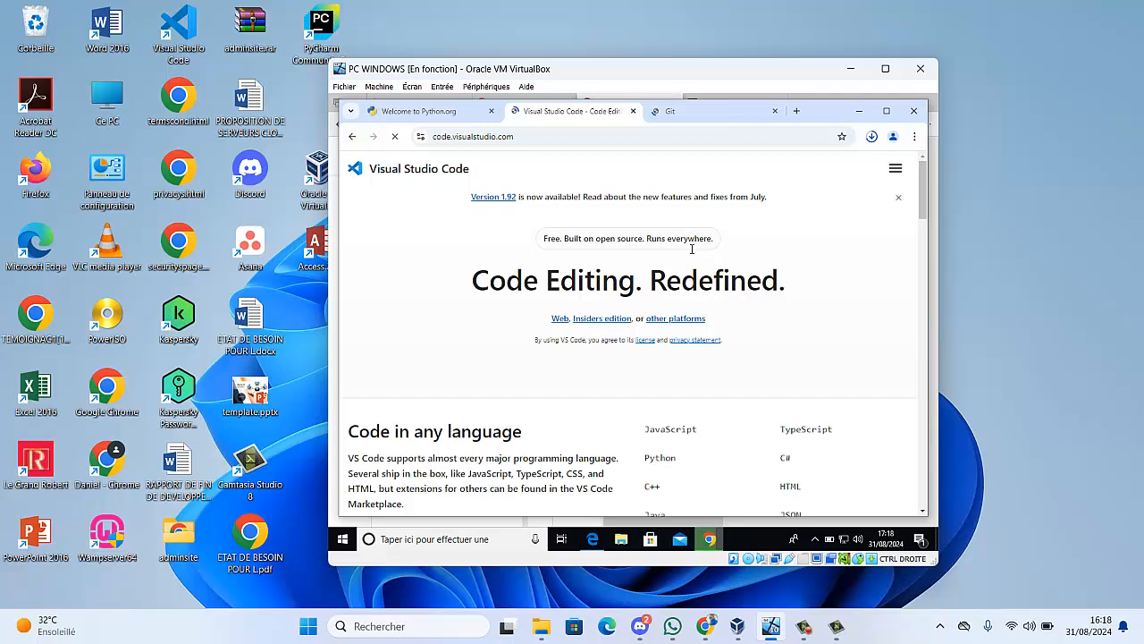
pyautogui.click(806, 629)
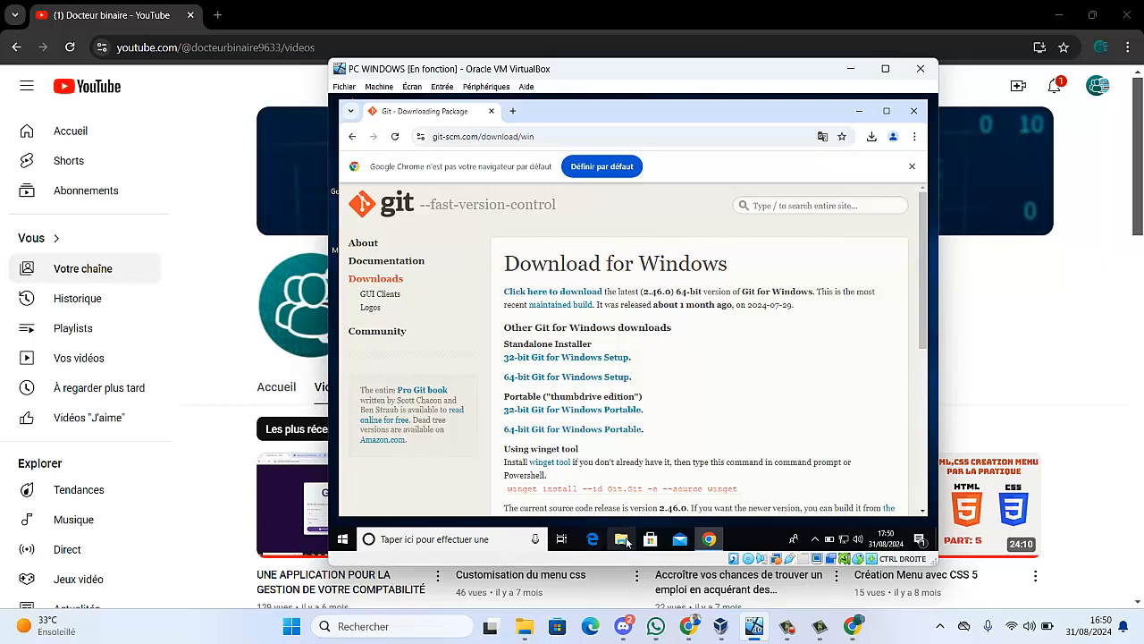
# - Open the Downloads folder in File Explorer and run the python-3.12.5-amd64 installer
pyautogui.click(622, 539)
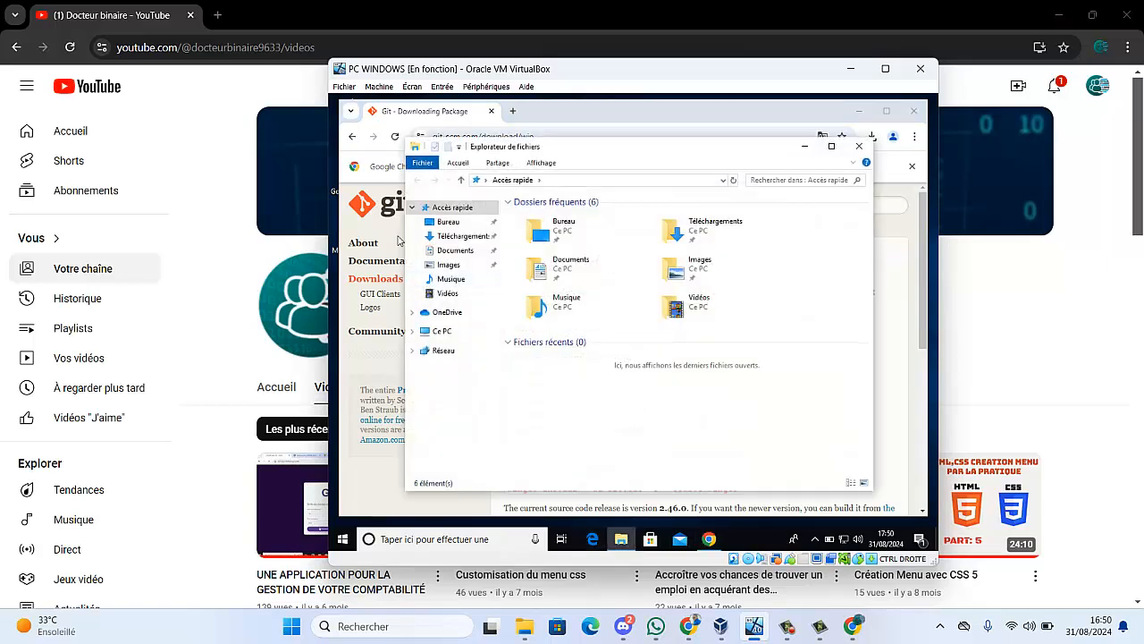
pyautogui.click(463, 236)
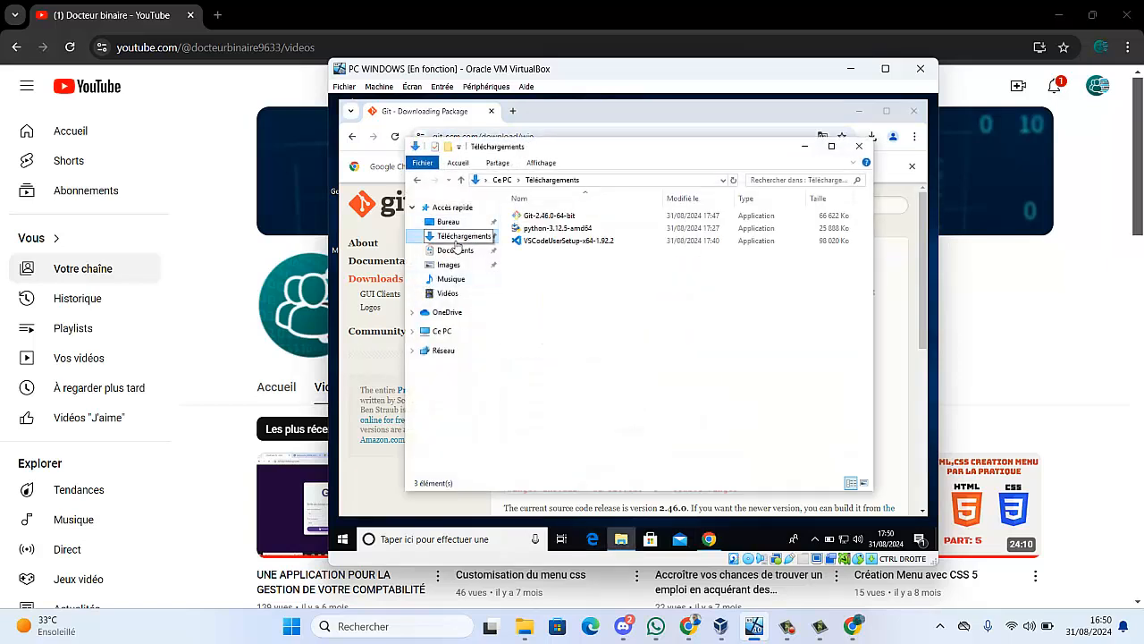
pyautogui.doubleClick(536, 231)
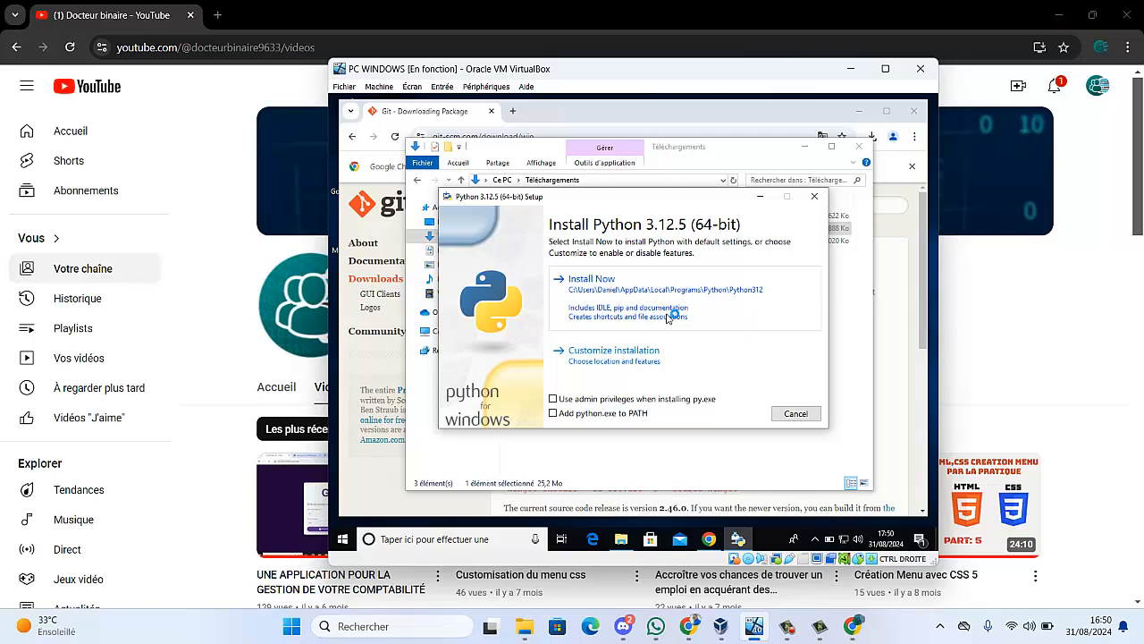
# - Install Python 3.12.5 using admin privileges and adding python.exe to PATH, allow the device changes and close the setup
pyautogui.click(553, 399)
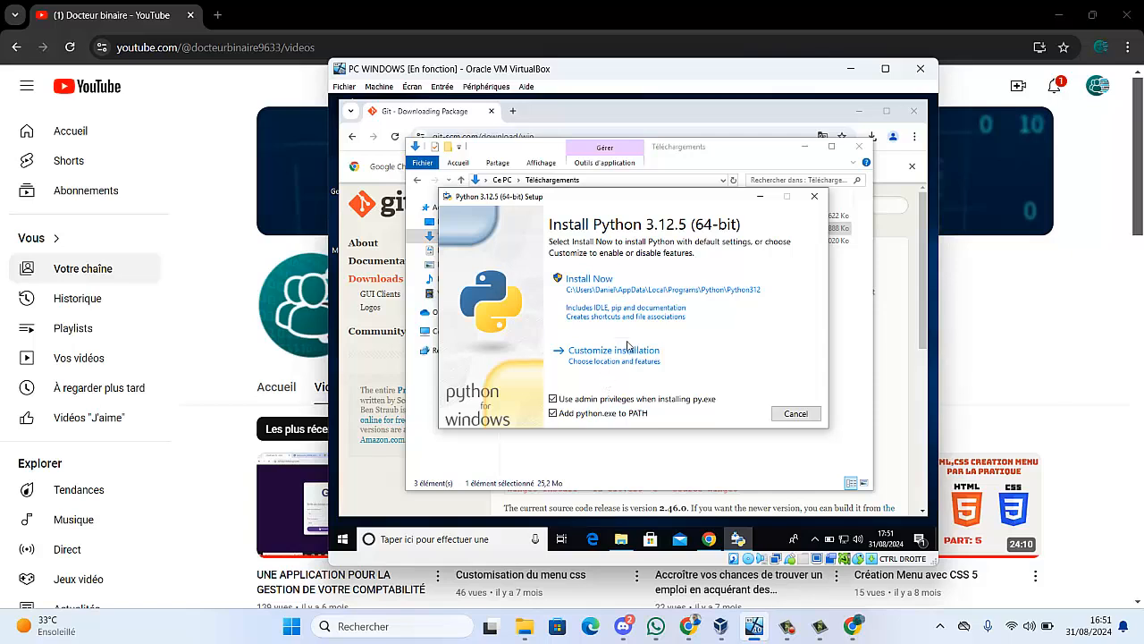
pyautogui.click(584, 299)
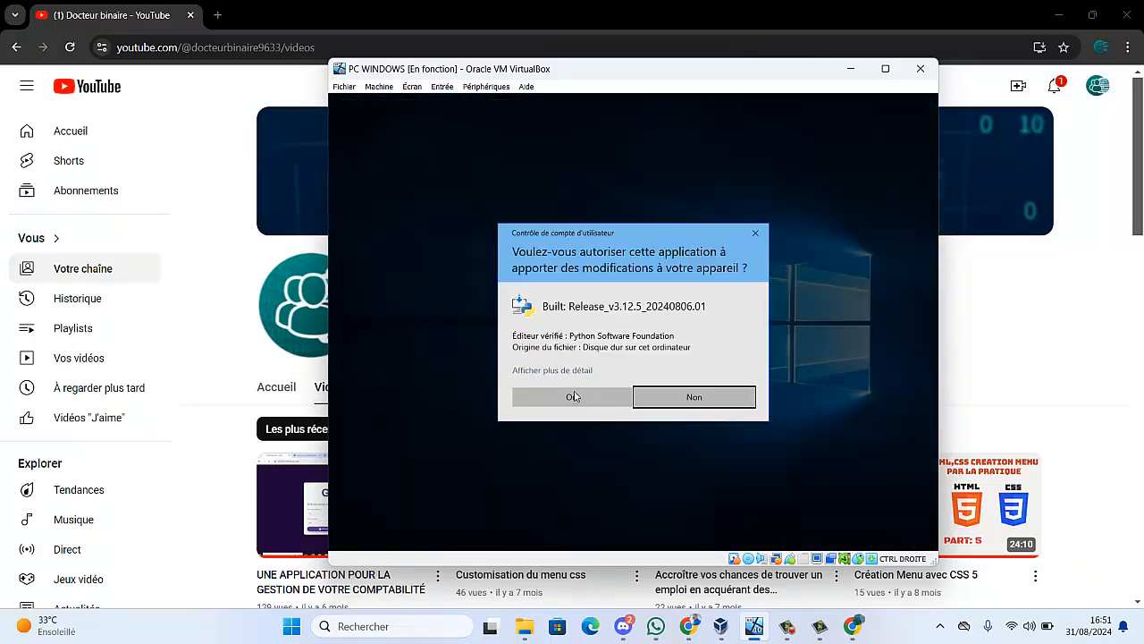
pyautogui.click(574, 396)
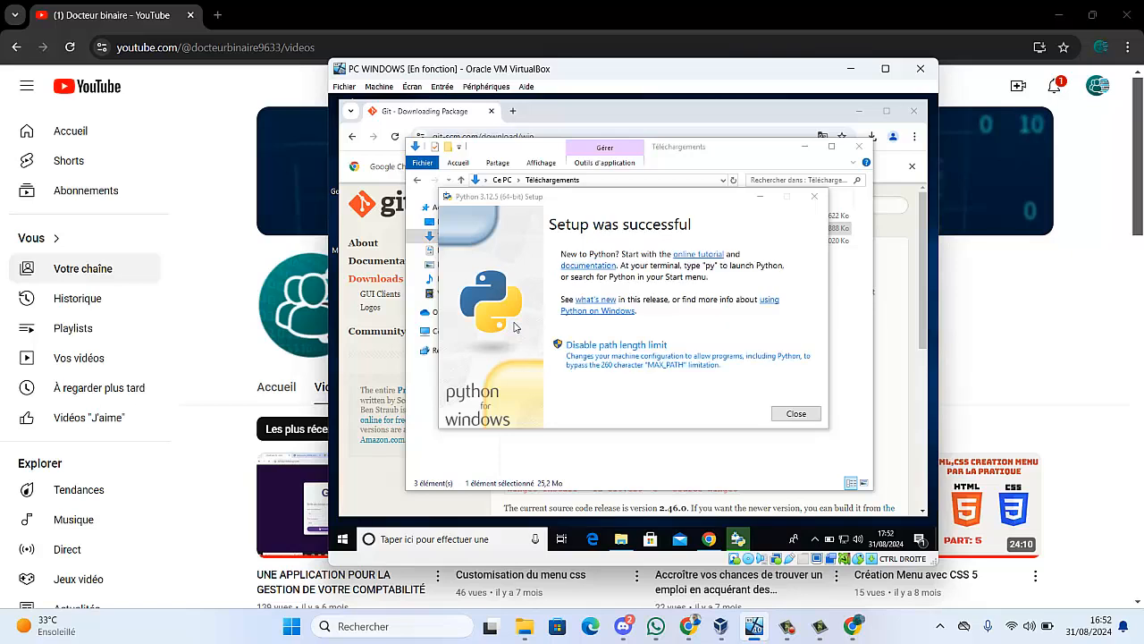
pyautogui.click(795, 413)
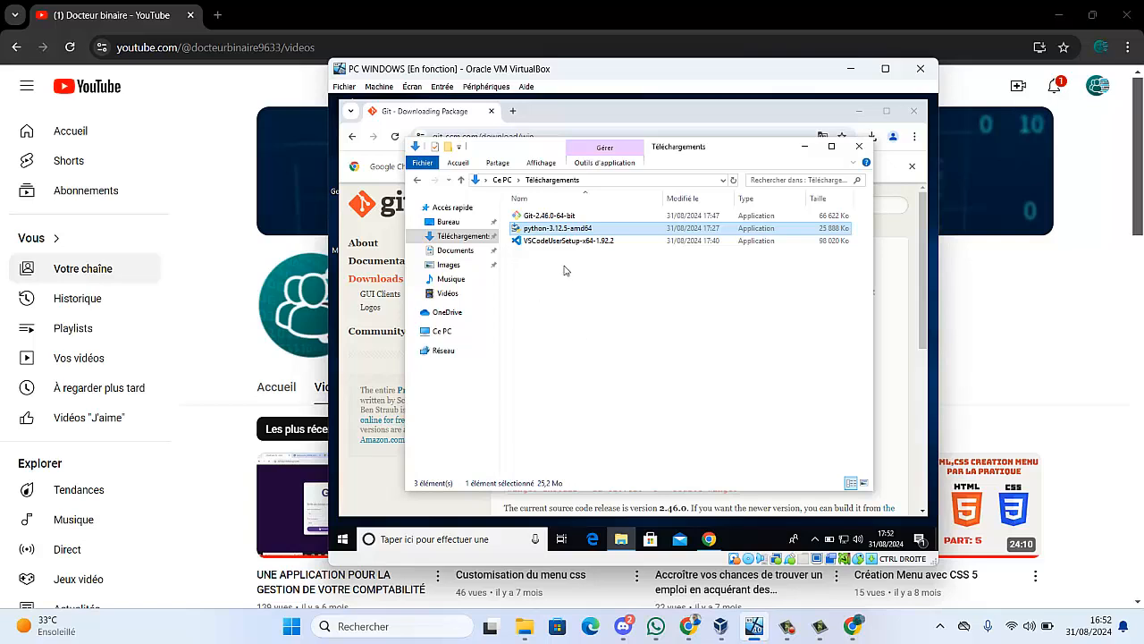
# - Run the Git-2.46.0-64-bit installer, allow the device changes, accept the licence and keep the default destination folder and components
pyautogui.doubleClick(563, 217)
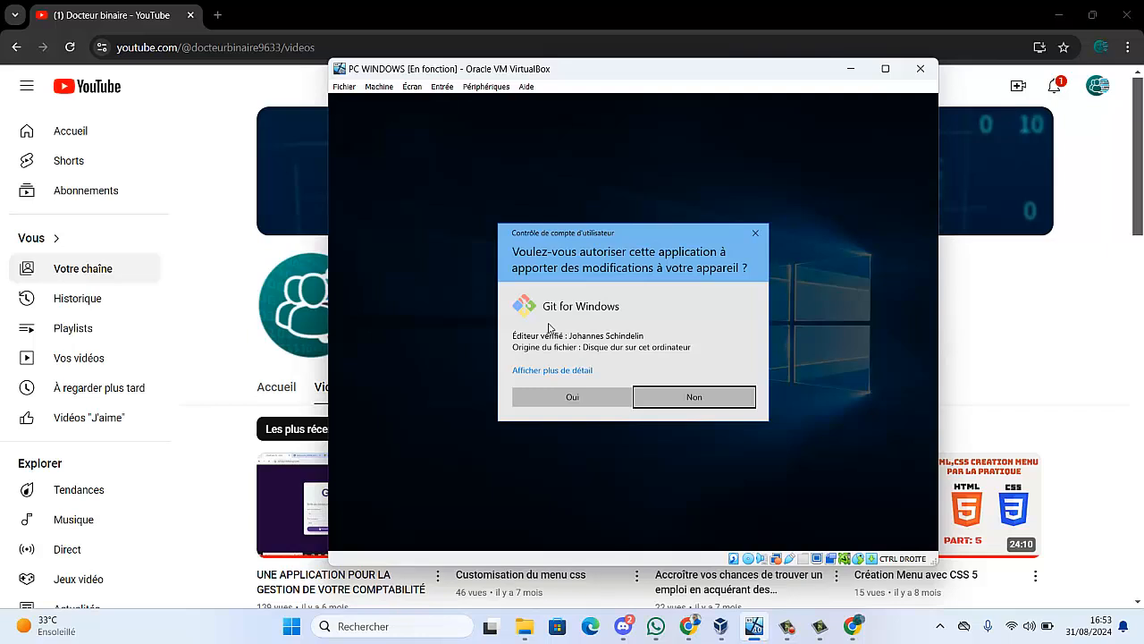
pyautogui.click(581, 394)
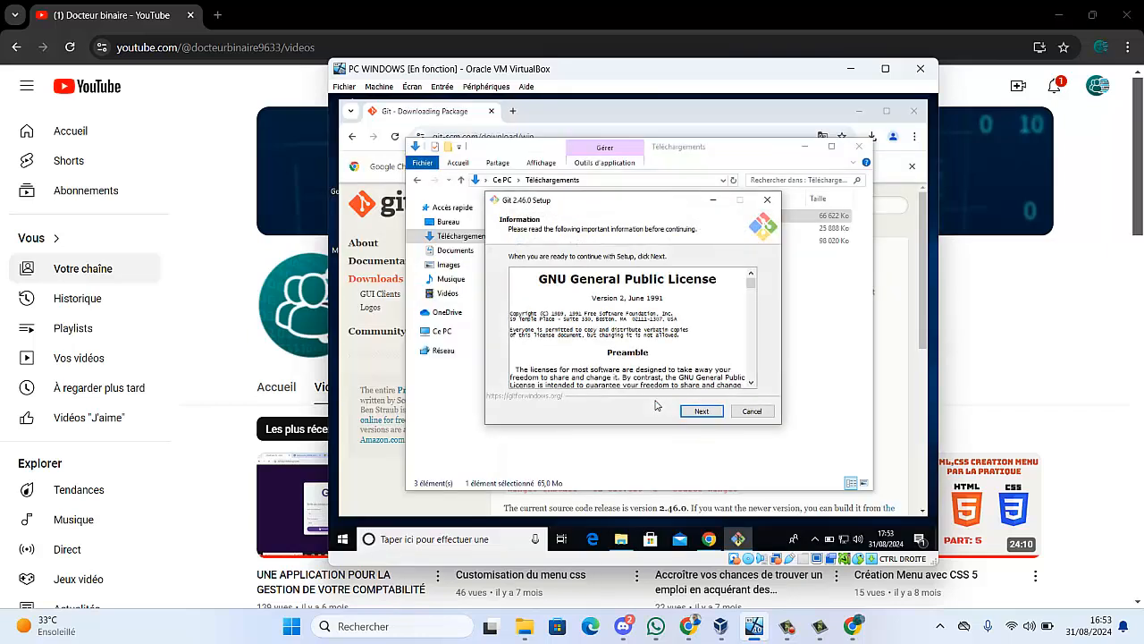
pyautogui.click(701, 411)
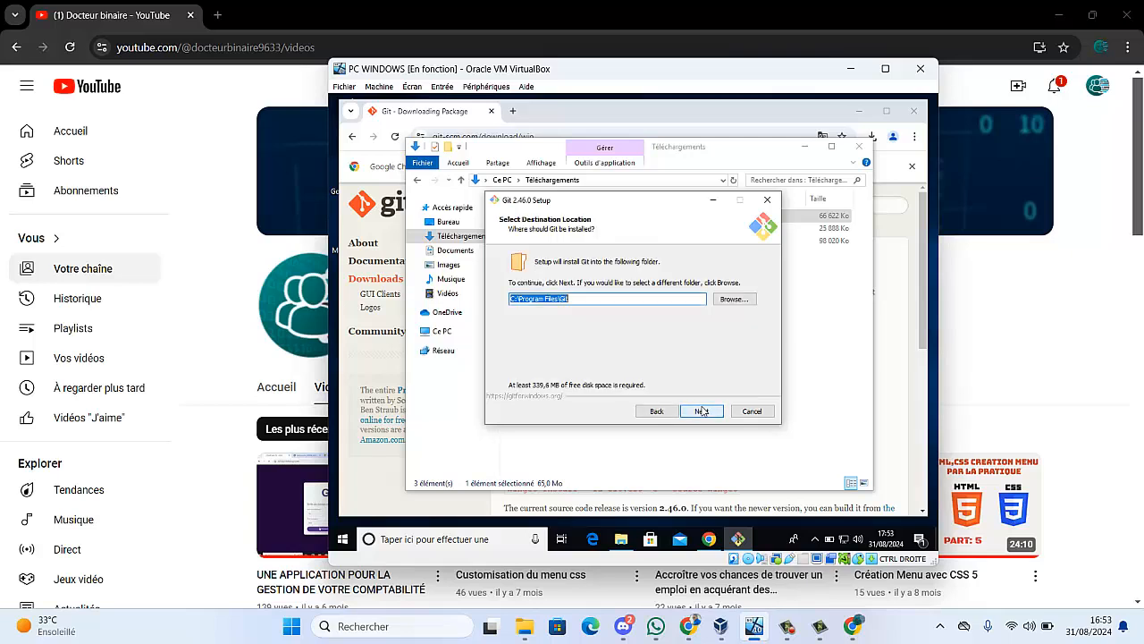
pyautogui.click(701, 411)
pyautogui.click(702, 410)
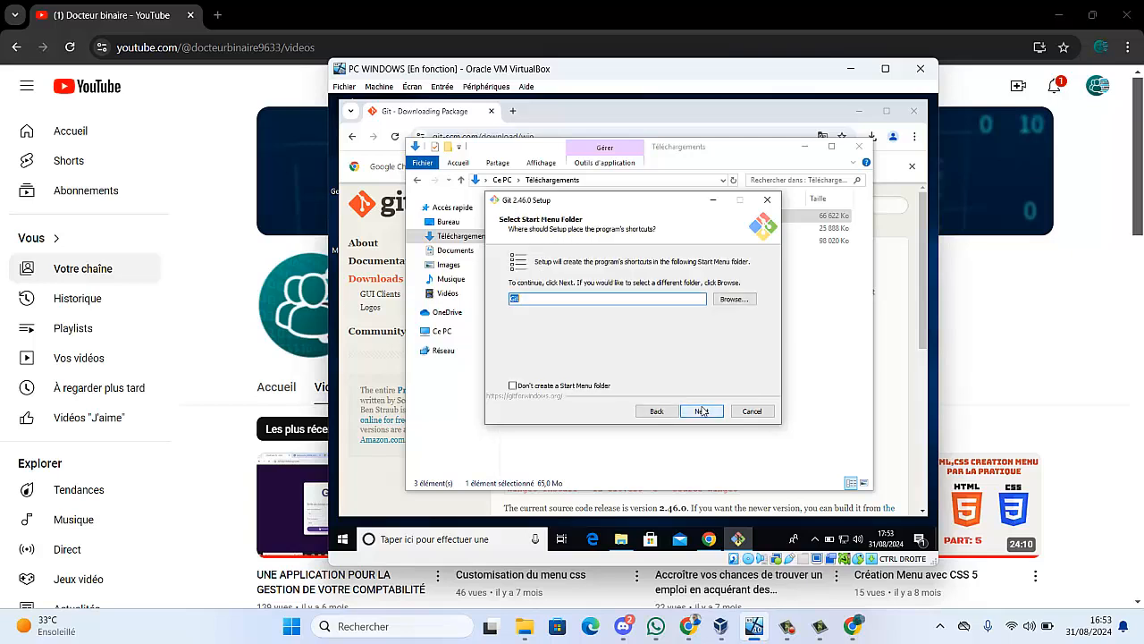
# - Return to the Git component selection, try the desktop icon option and clear it again
pyautogui.click(657, 414)
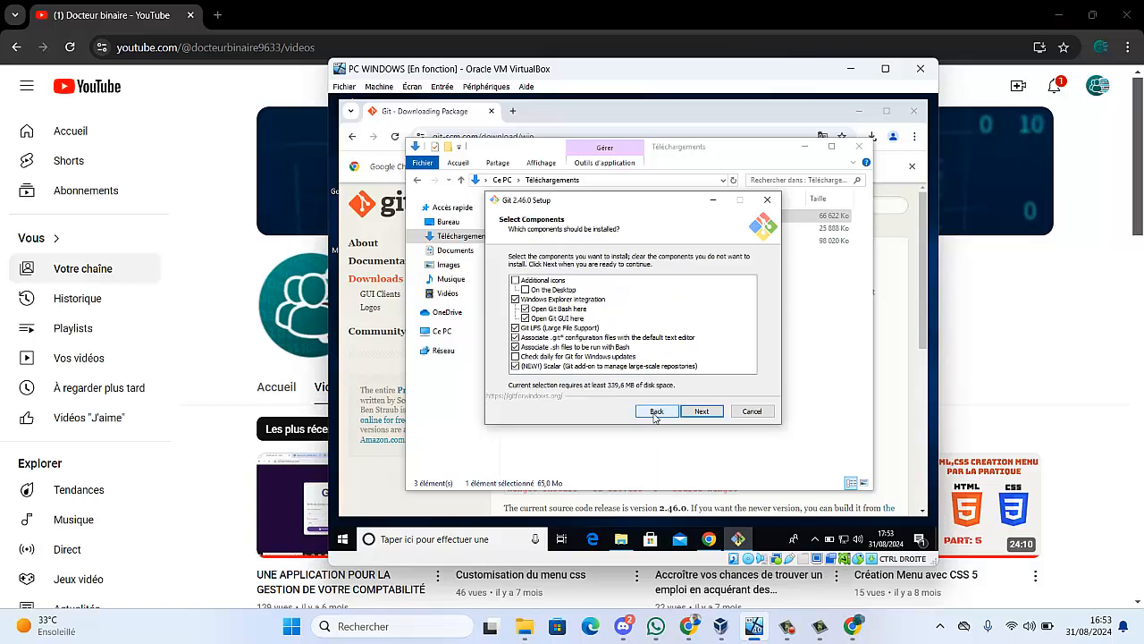
pyautogui.click(526, 291)
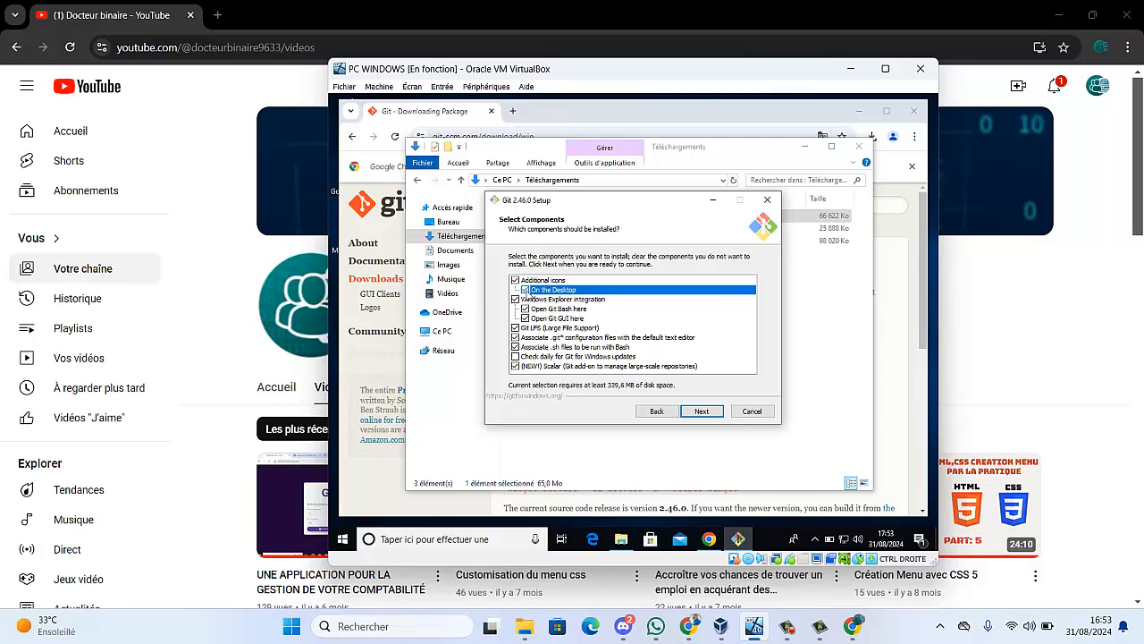
pyautogui.click(526, 291)
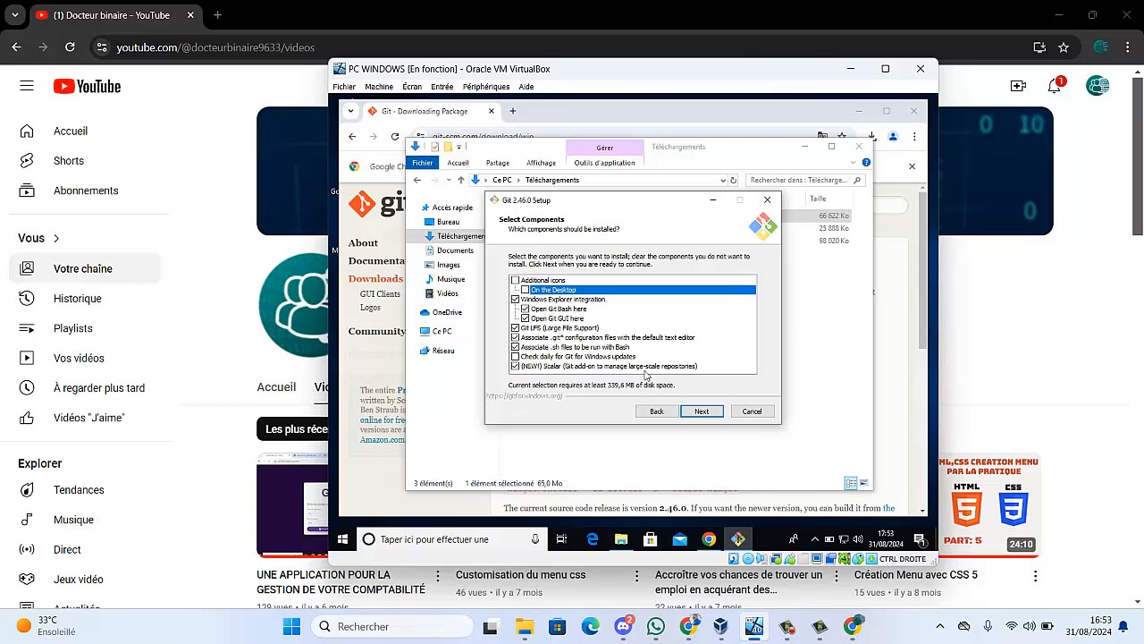
pyautogui.click(703, 411)
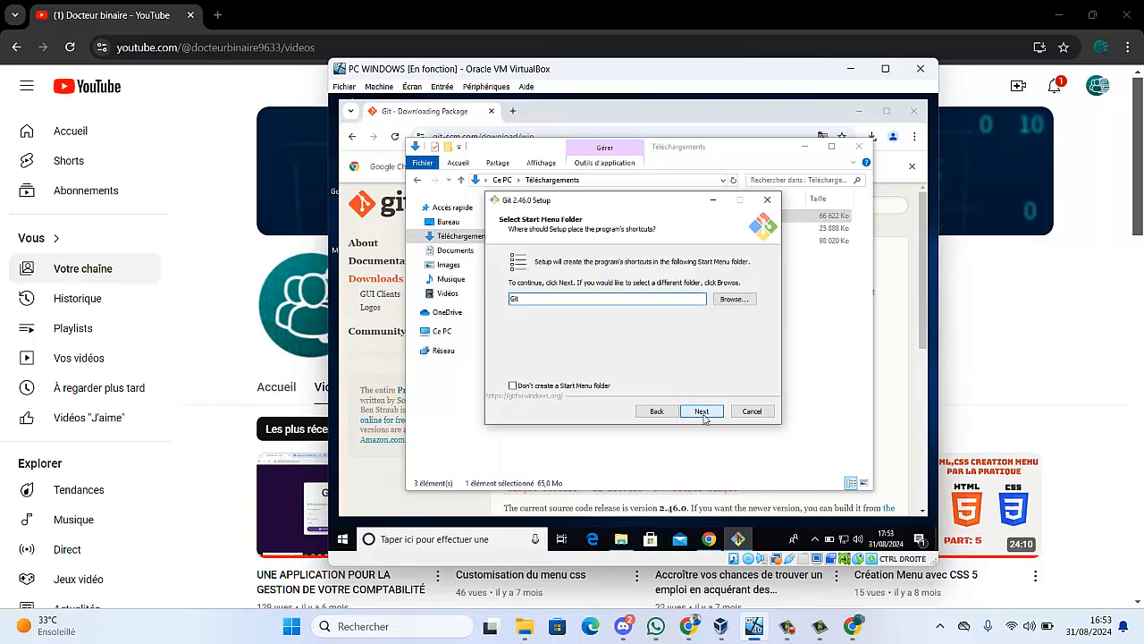
# - Keep the default Start menu folder, editor, "Let Git decide" branch naming and "Git from the command line and also from 3rd-party software" PATH option
pyautogui.click(703, 411)
pyautogui.click(703, 412)
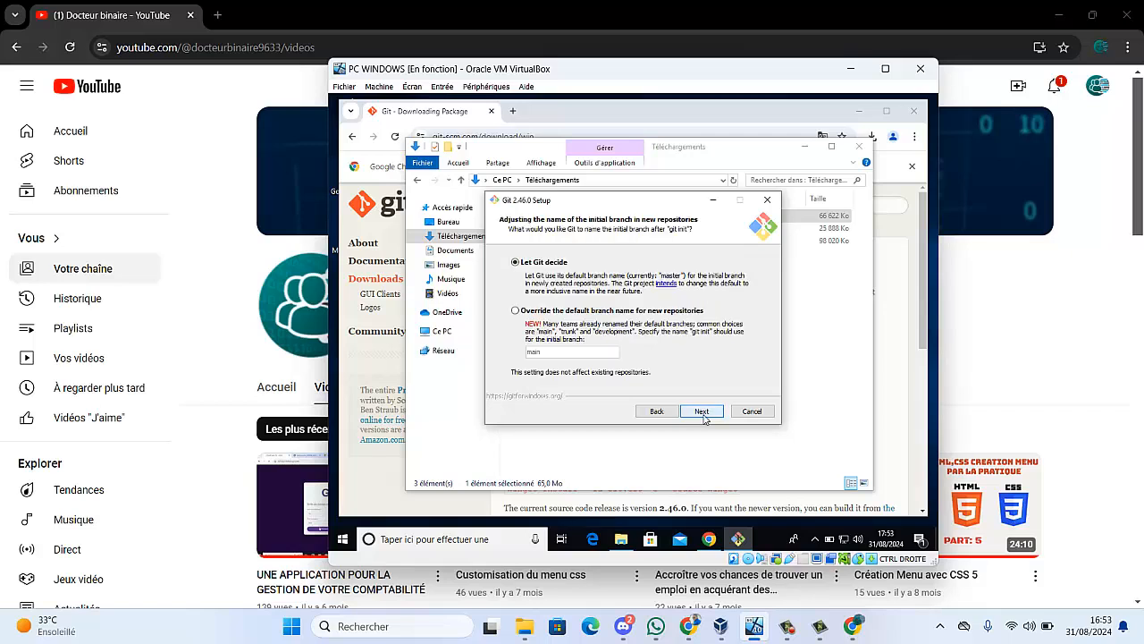
pyautogui.click(702, 411)
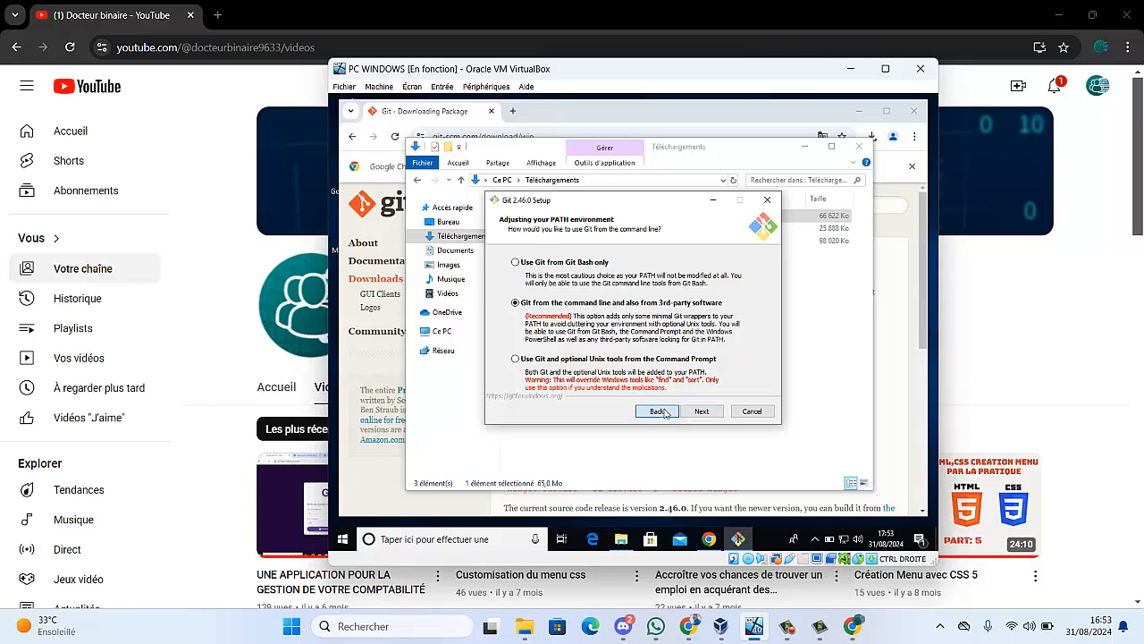
pyautogui.click(664, 411)
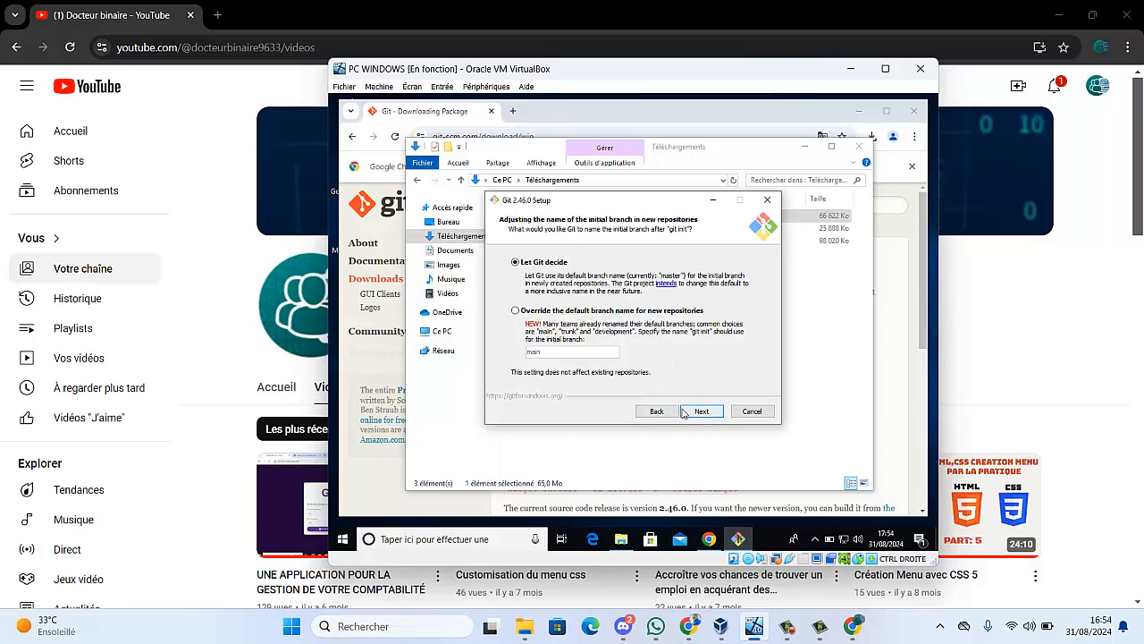
pyautogui.click(684, 412)
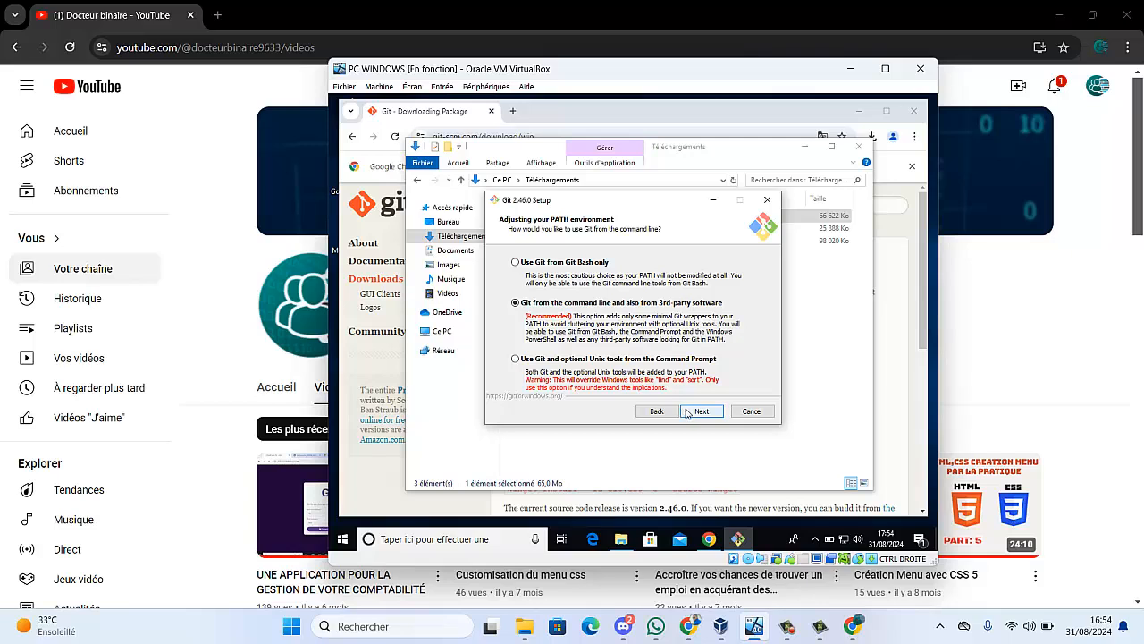
pyautogui.click(696, 412)
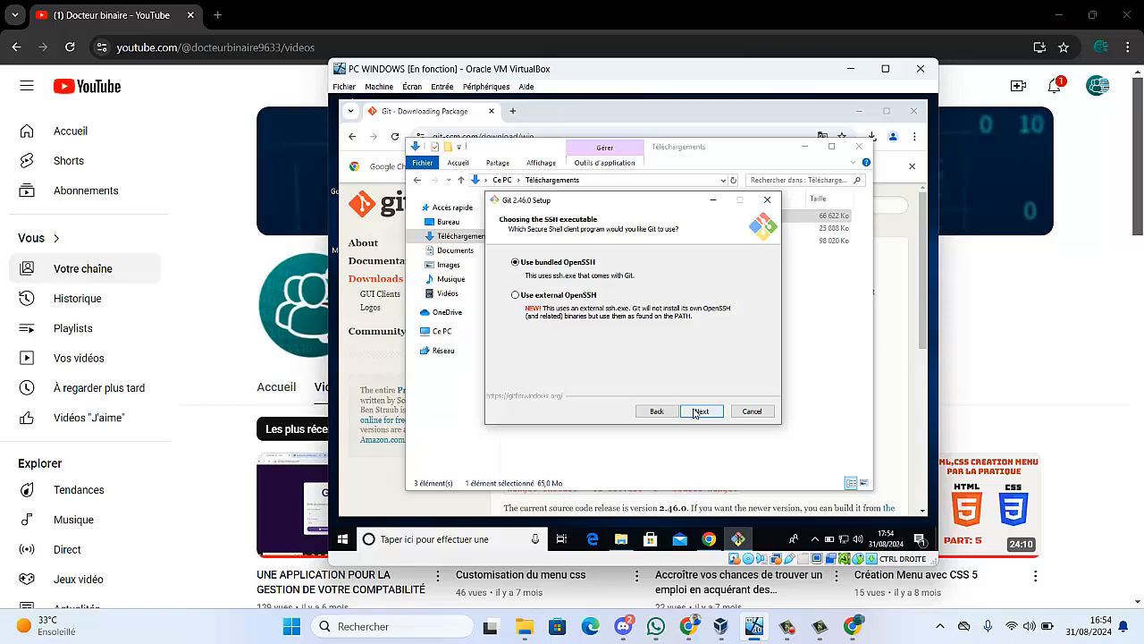
# - Accept bundled OpenSSH, the OpenSSL library, Windows-style checkout with Unix-style commits, the default terminal and "Fast-forward or merge" for git pull
pyautogui.click(696, 413)
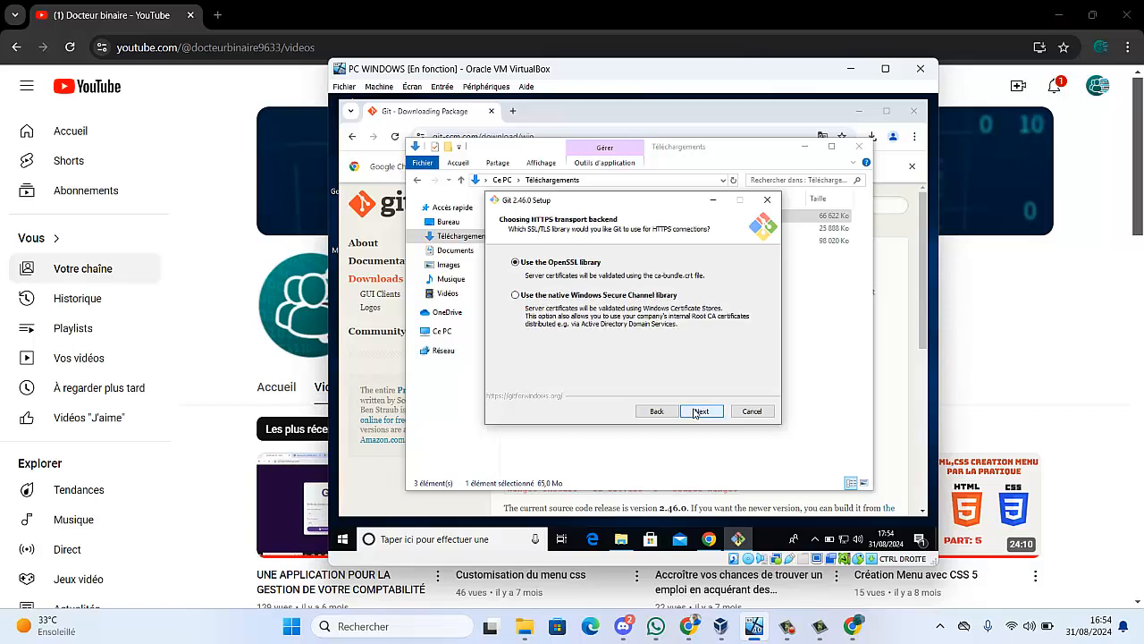
pyautogui.click(696, 412)
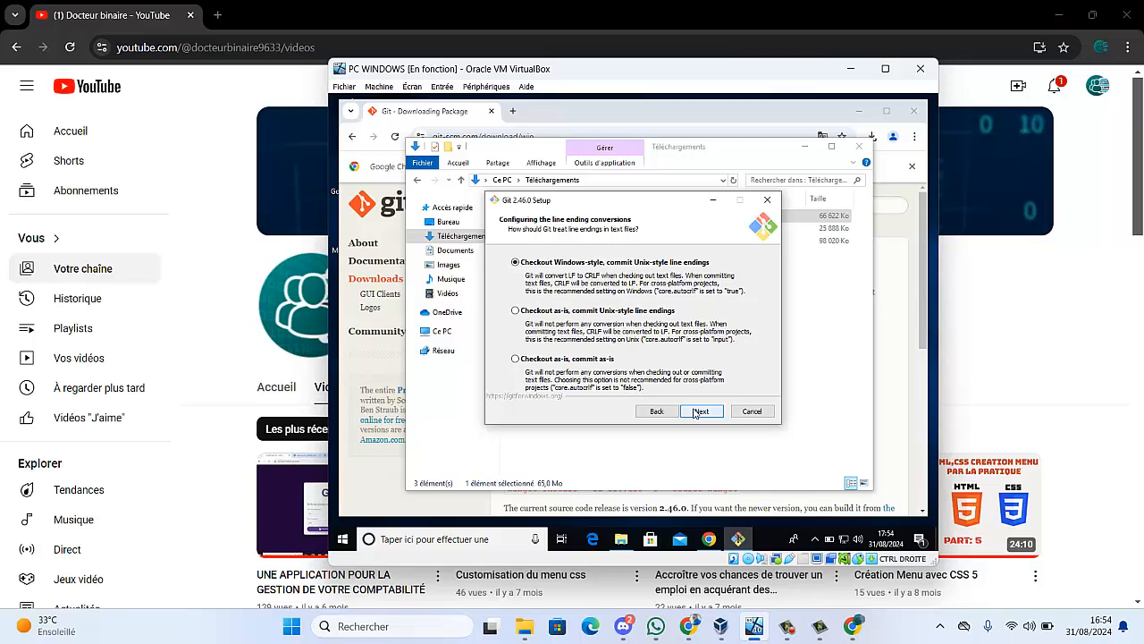
pyautogui.click(696, 412)
pyautogui.click(697, 412)
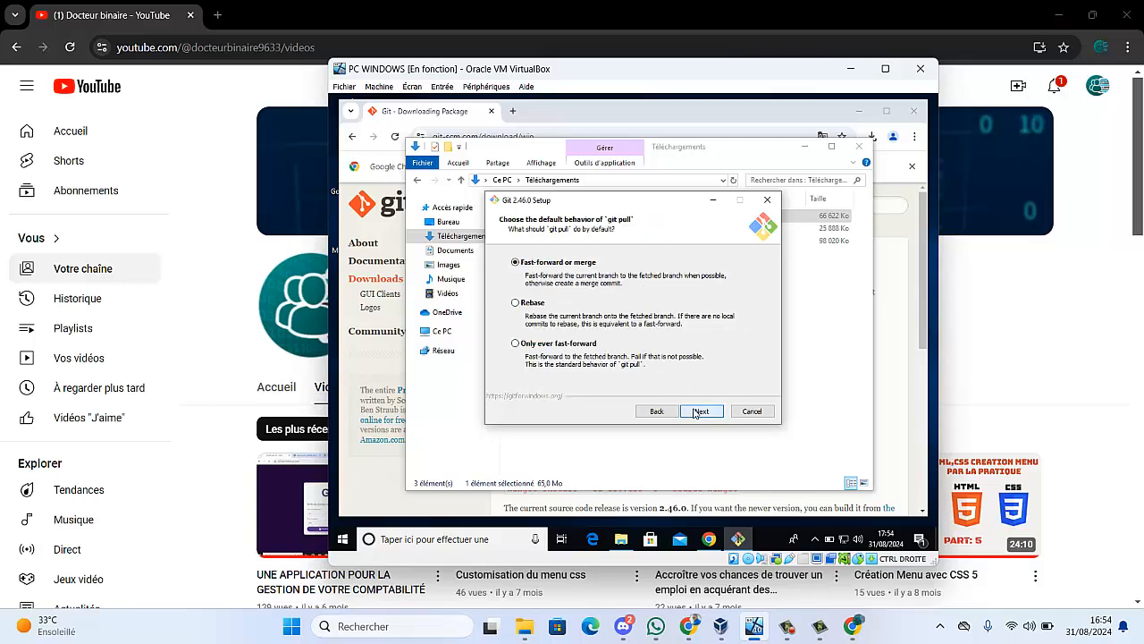
pyautogui.click(697, 412)
# - Keep Git Credential Manager, install Git without pseudo console support and finish the setup without viewing the release notes
pyautogui.click(697, 412)
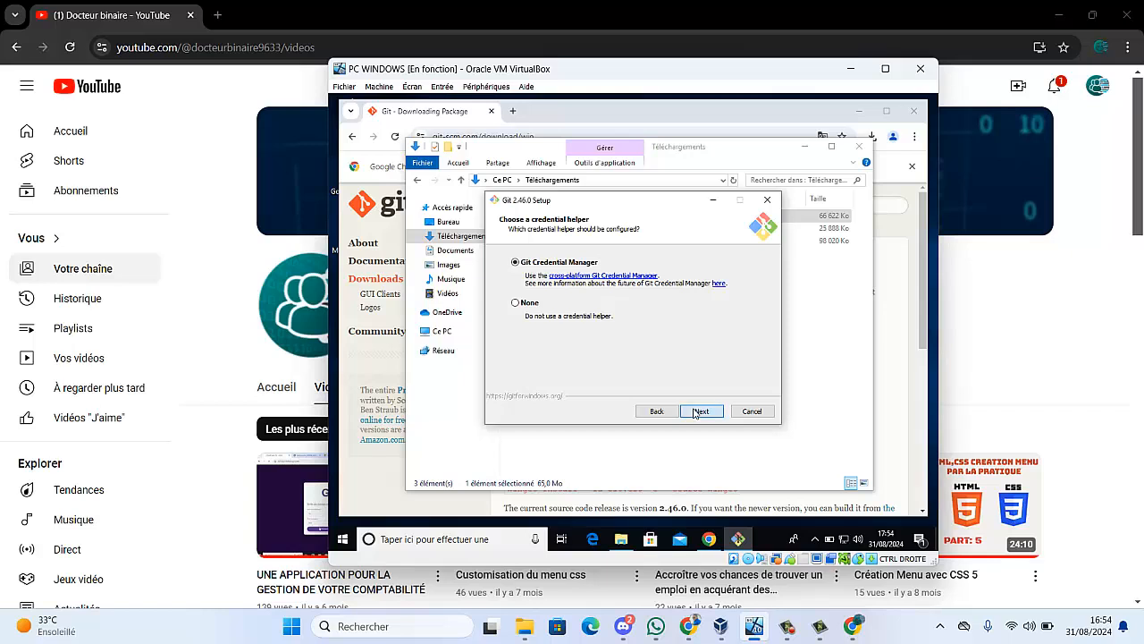
pyautogui.click(697, 412)
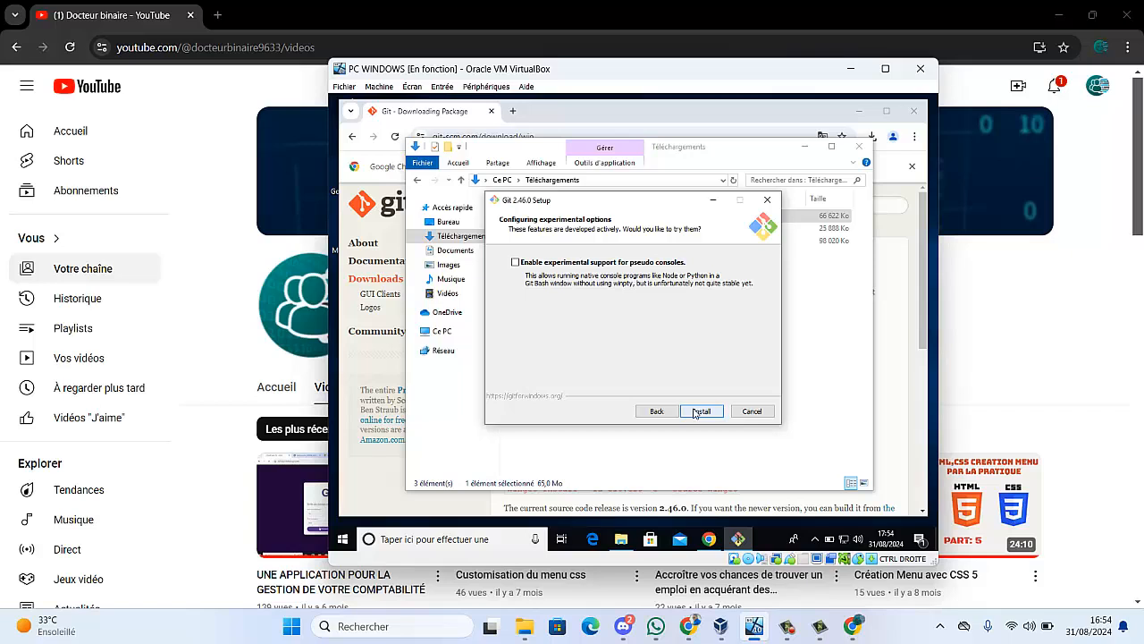
pyautogui.click(700, 411)
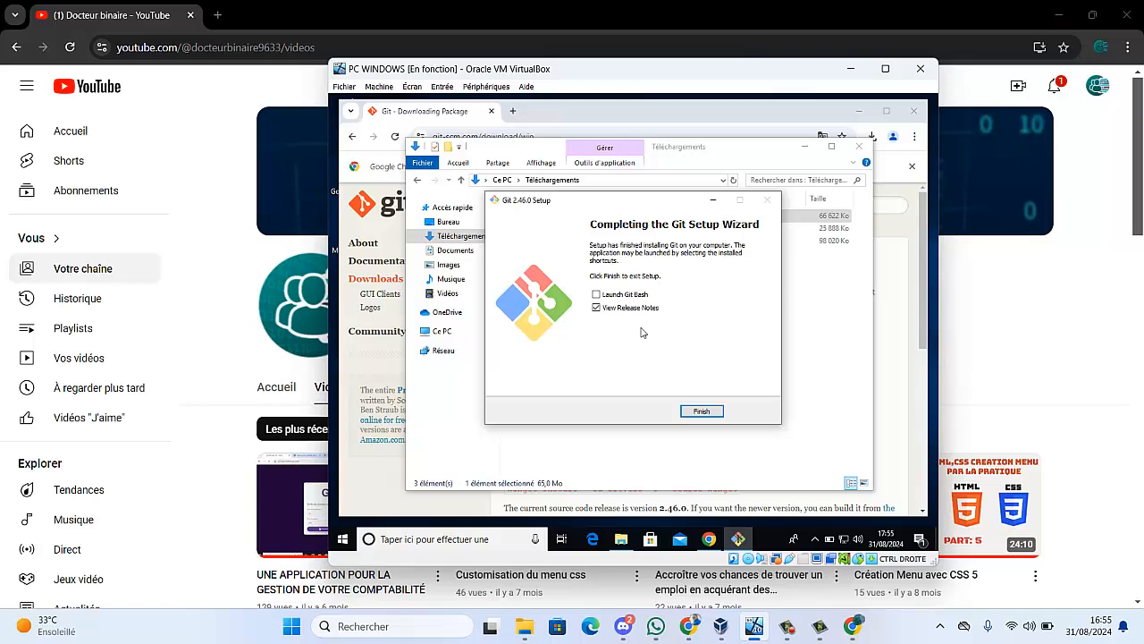
pyautogui.click(596, 308)
pyautogui.click(703, 410)
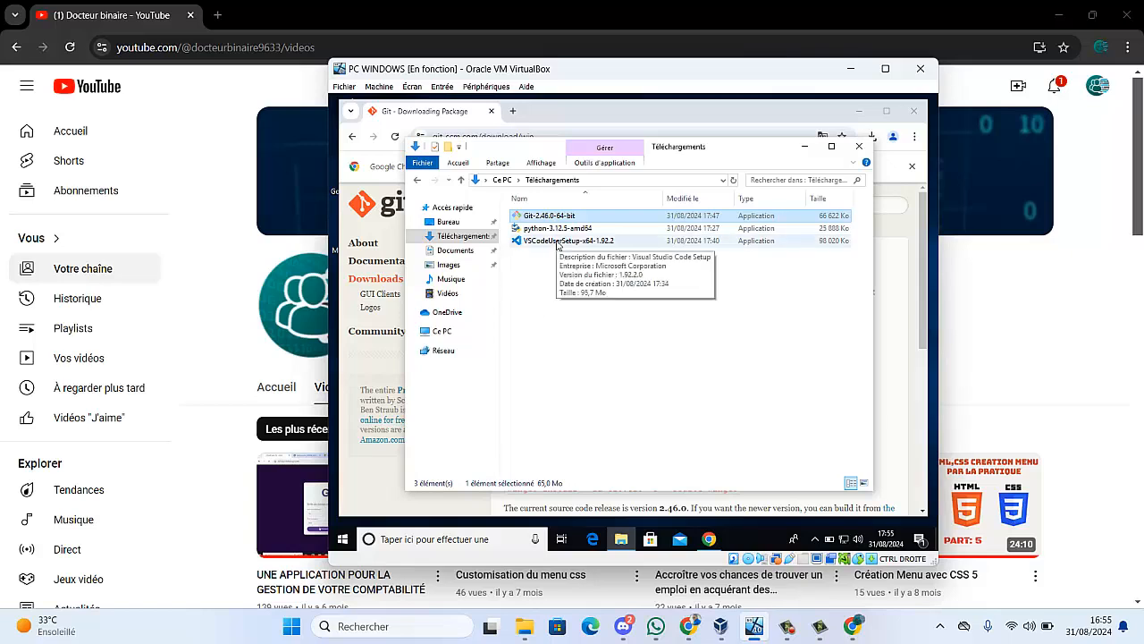
# - Run the VSCodeUserSetup-x64-1.92.2 installer, accept the licence agreement and keep the default destination and Start menu folders
pyautogui.doubleClick(558, 246)
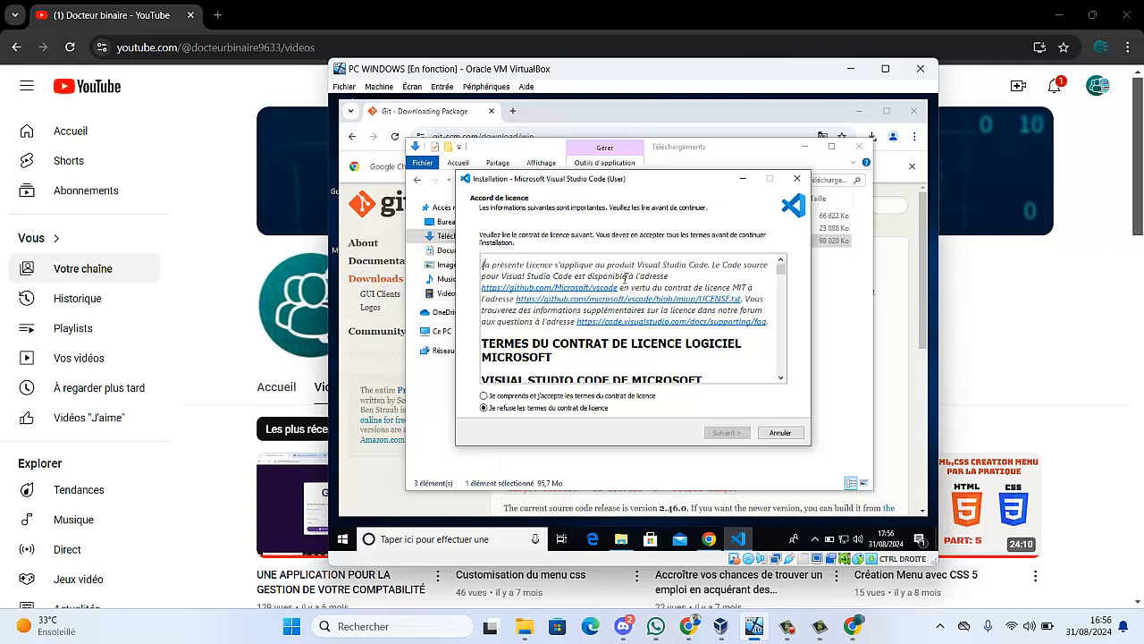
pyautogui.click(582, 396)
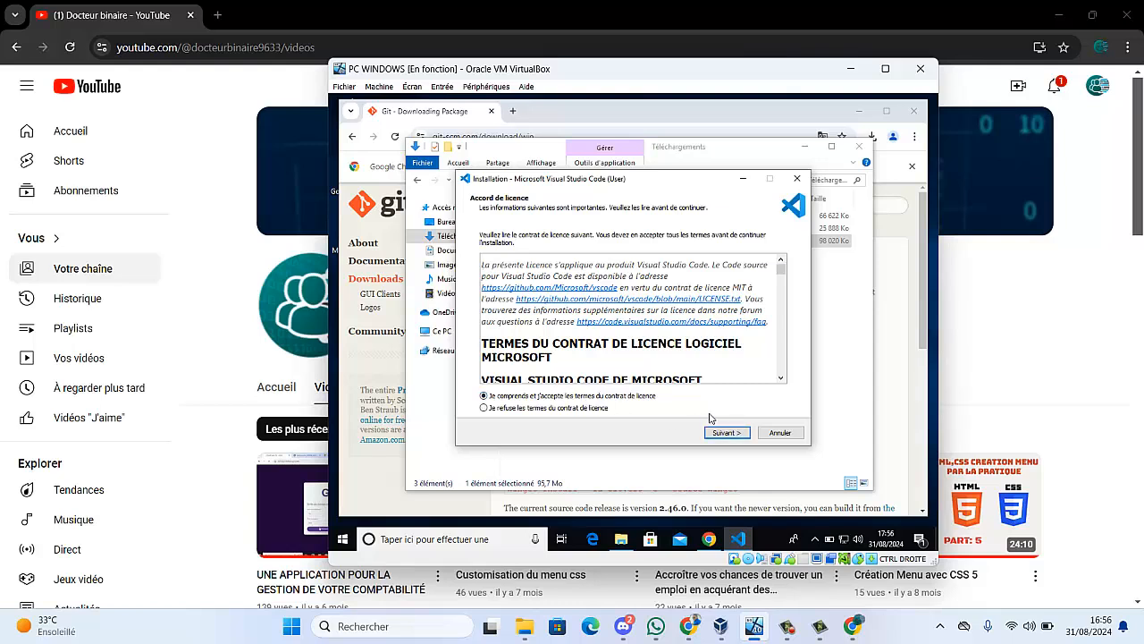
pyautogui.click(727, 431)
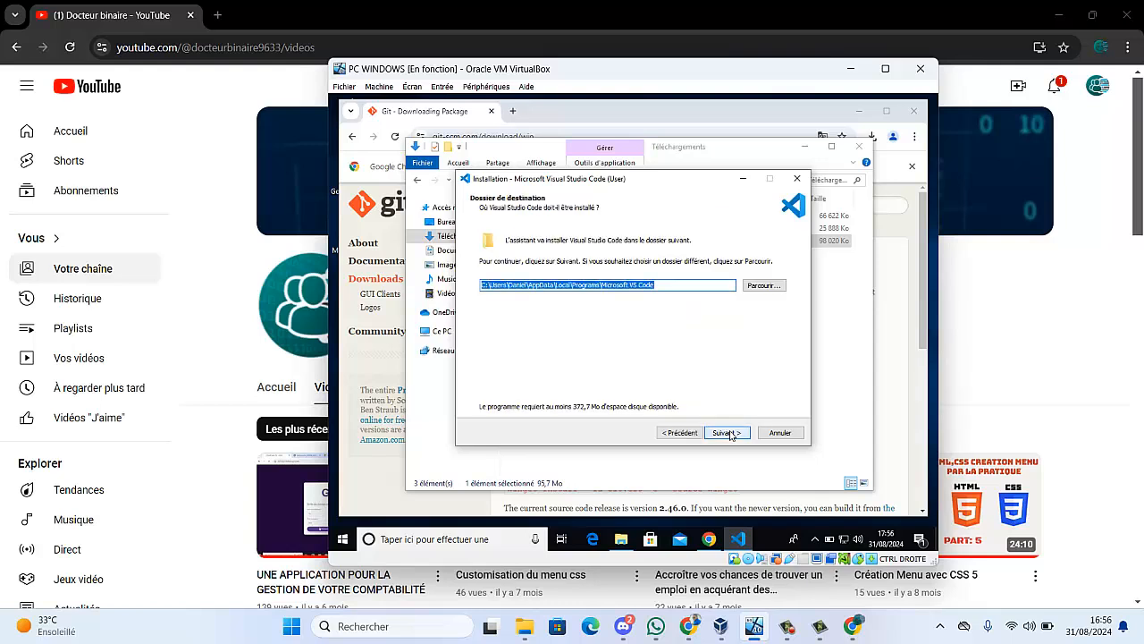
pyautogui.click(726, 433)
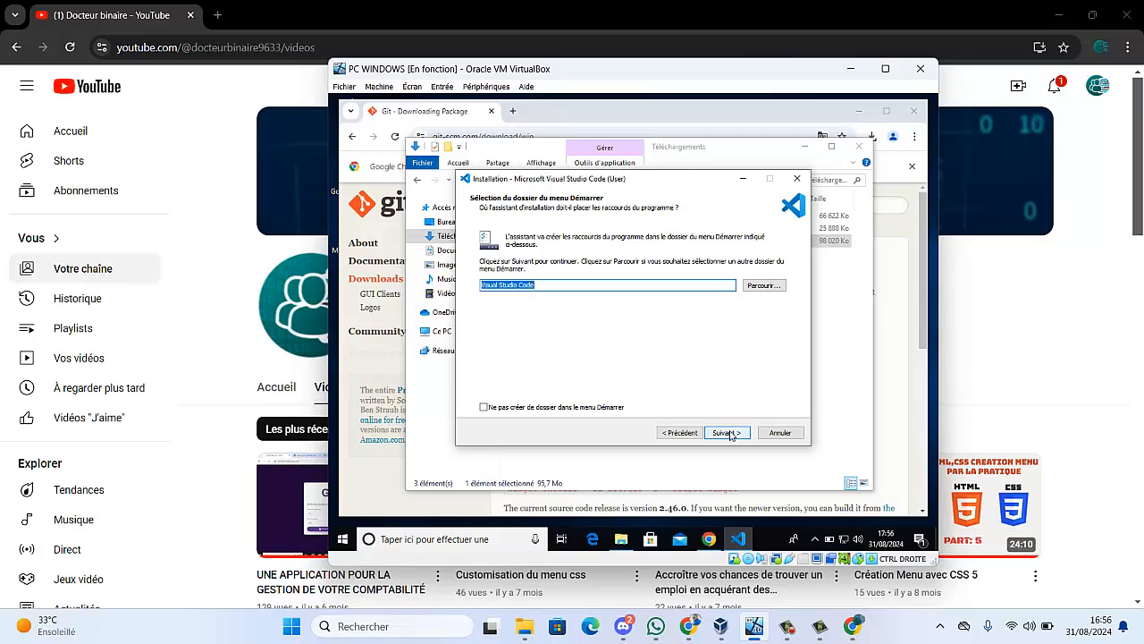
pyautogui.click(726, 433)
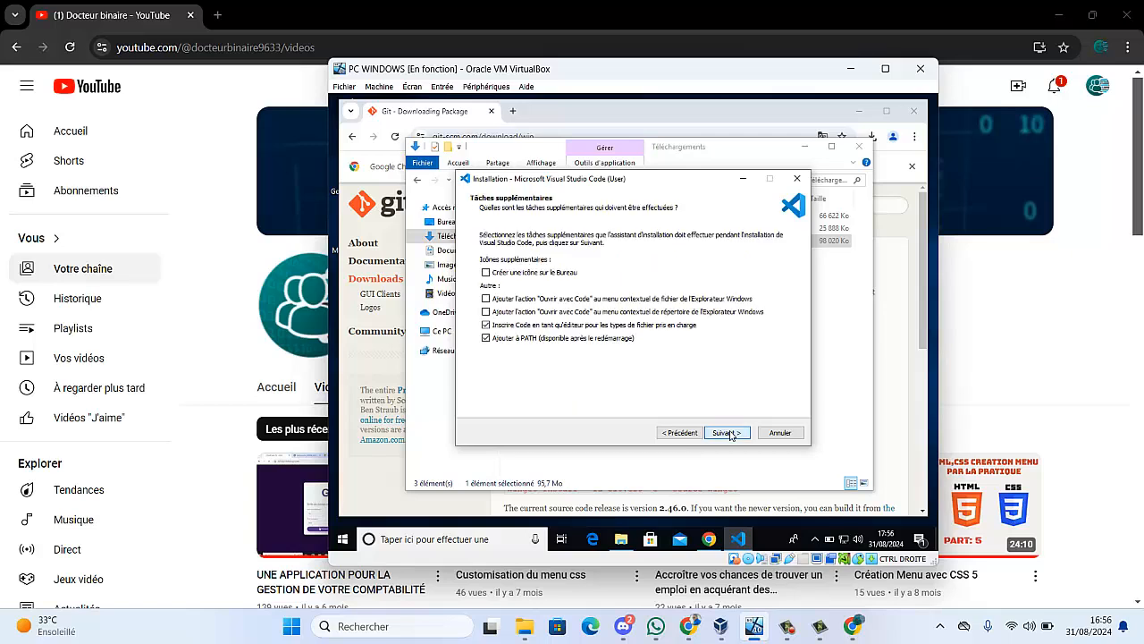
# - Install Visual Studio Code with a desktop icon and both "Ouvrir avec Code" context menu actions enabled, and finish the setup without launching it
pyautogui.click(487, 273)
pyautogui.click(485, 298)
pyautogui.click(486, 312)
pyautogui.click(729, 434)
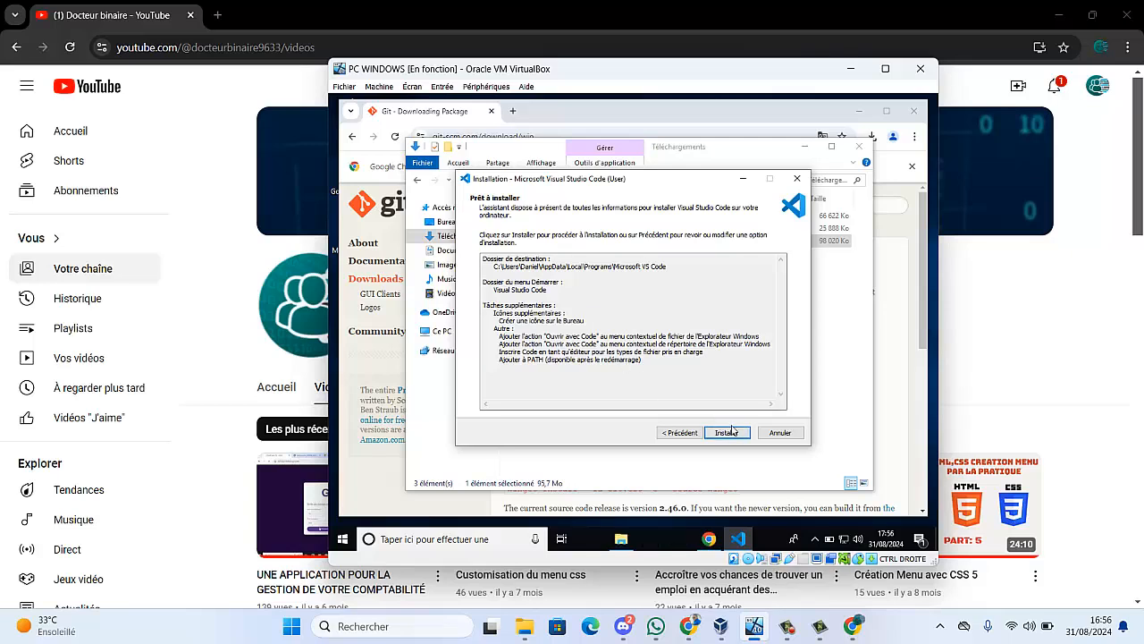
pyautogui.click(731, 432)
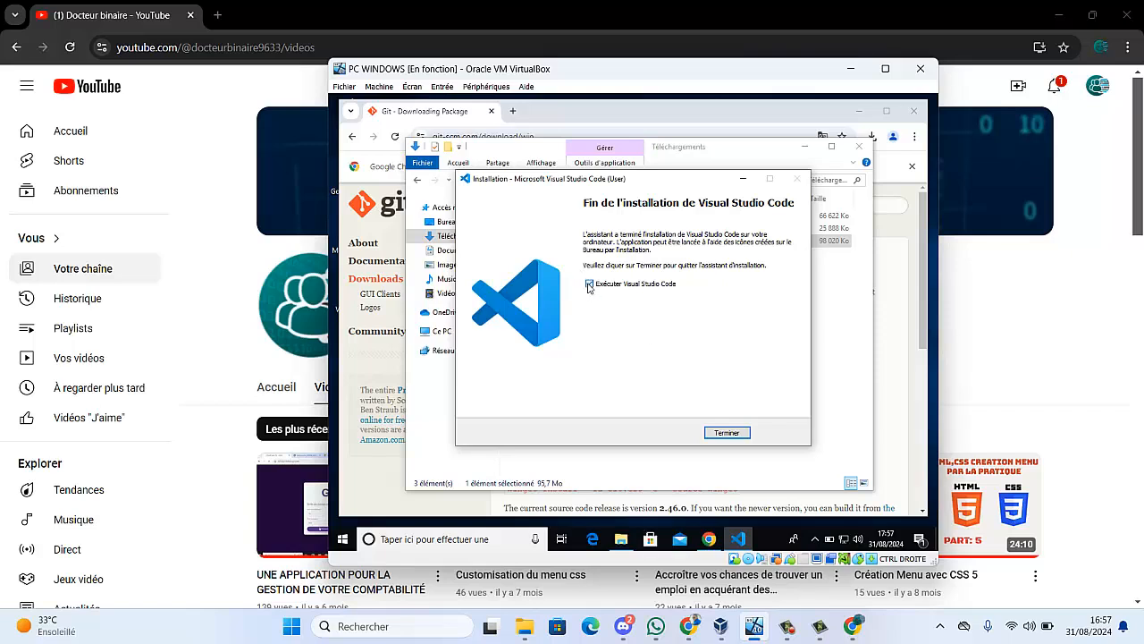
pyautogui.click(727, 432)
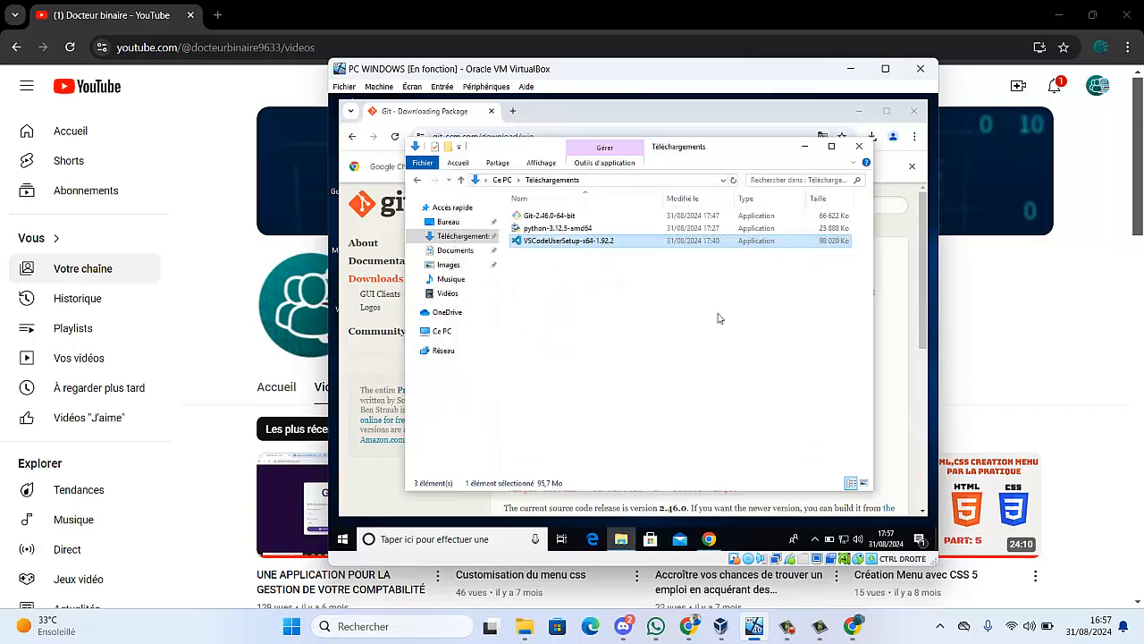
# - Close the Downloads folder and the browser, and permanently empty the desktop's Recycle Bin
pyautogui.click(857, 148)
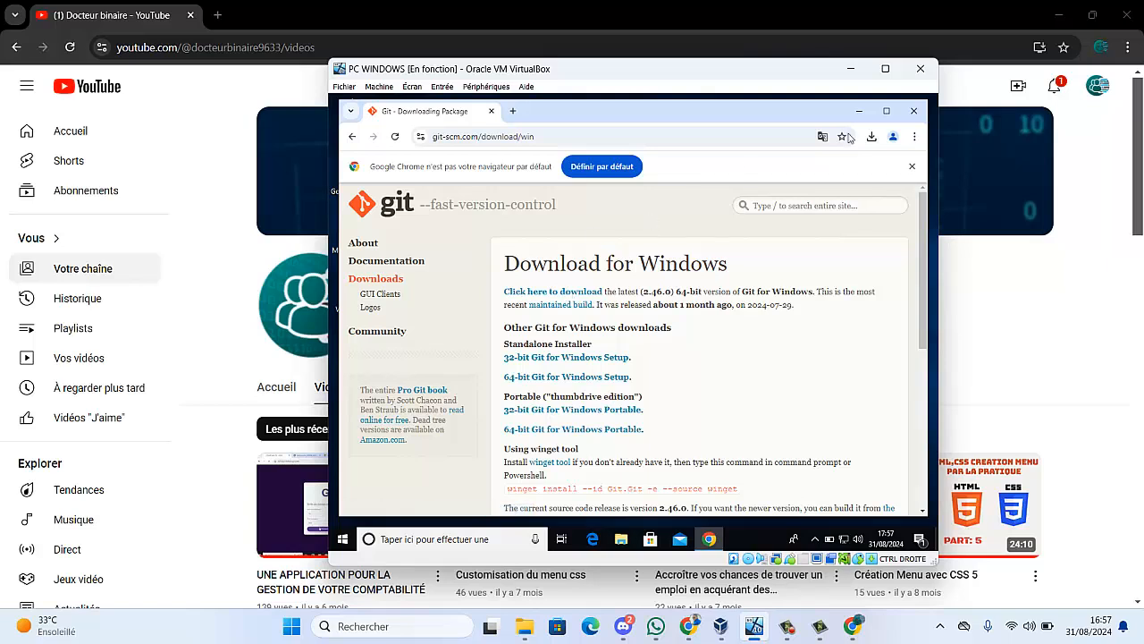
pyautogui.click(911, 114)
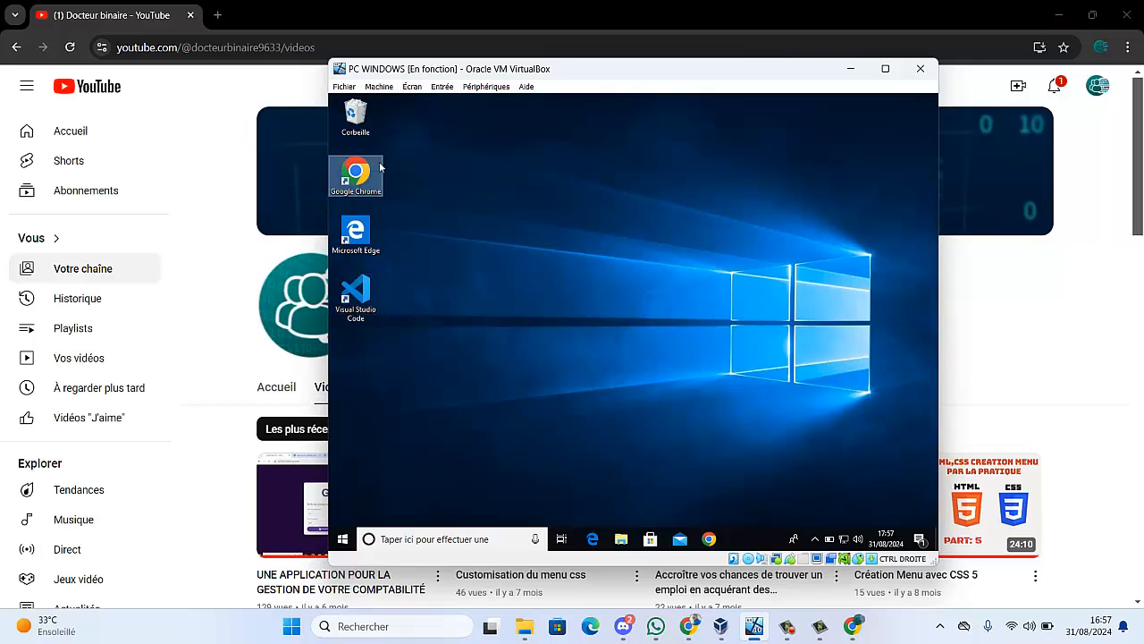
pyautogui.click(355, 116)
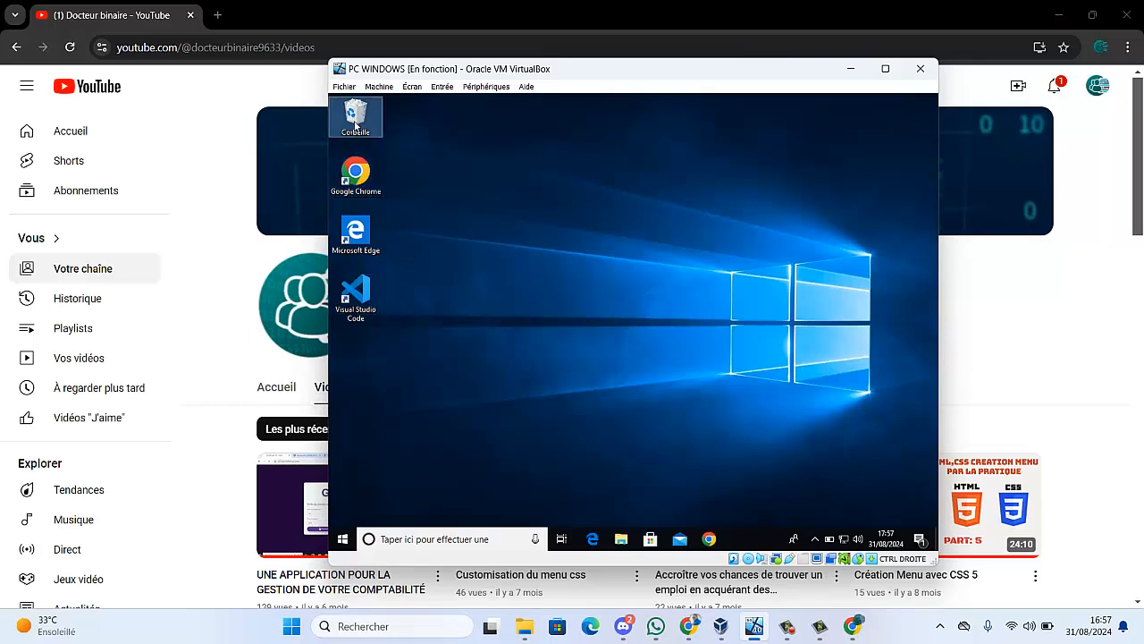
pyautogui.rightClick(355, 123)
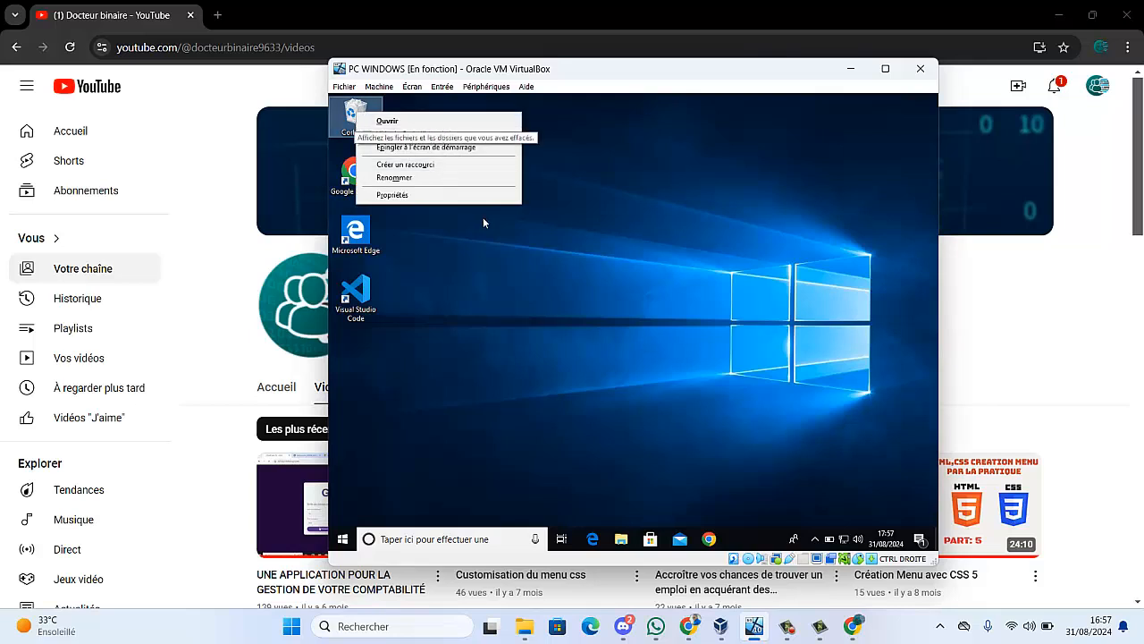
pyautogui.click(414, 135)
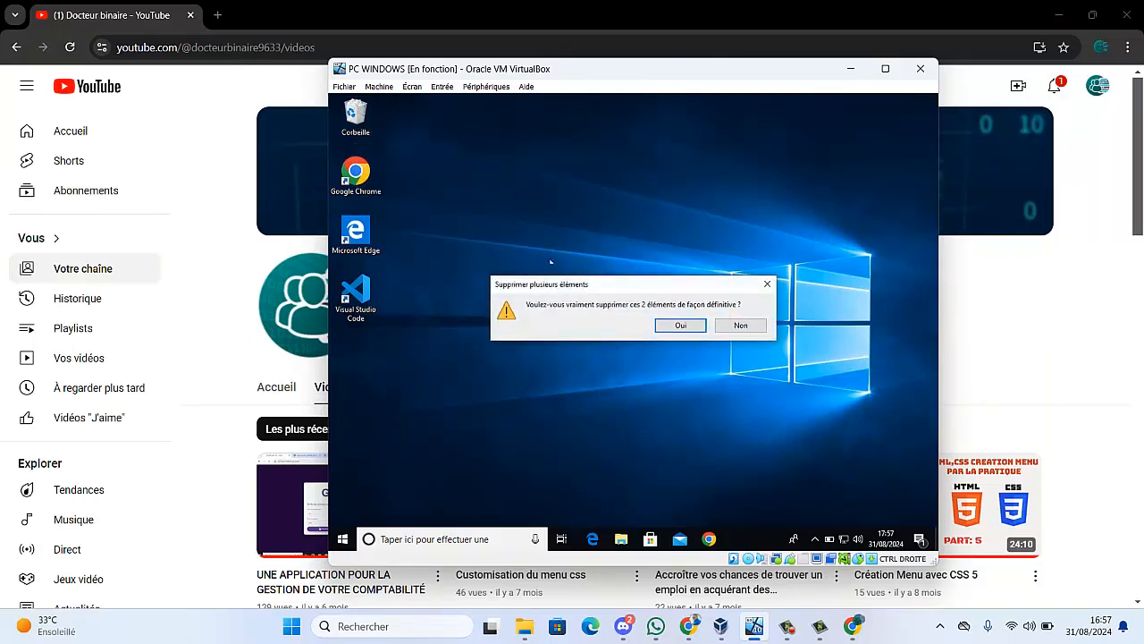
pyautogui.click(680, 326)
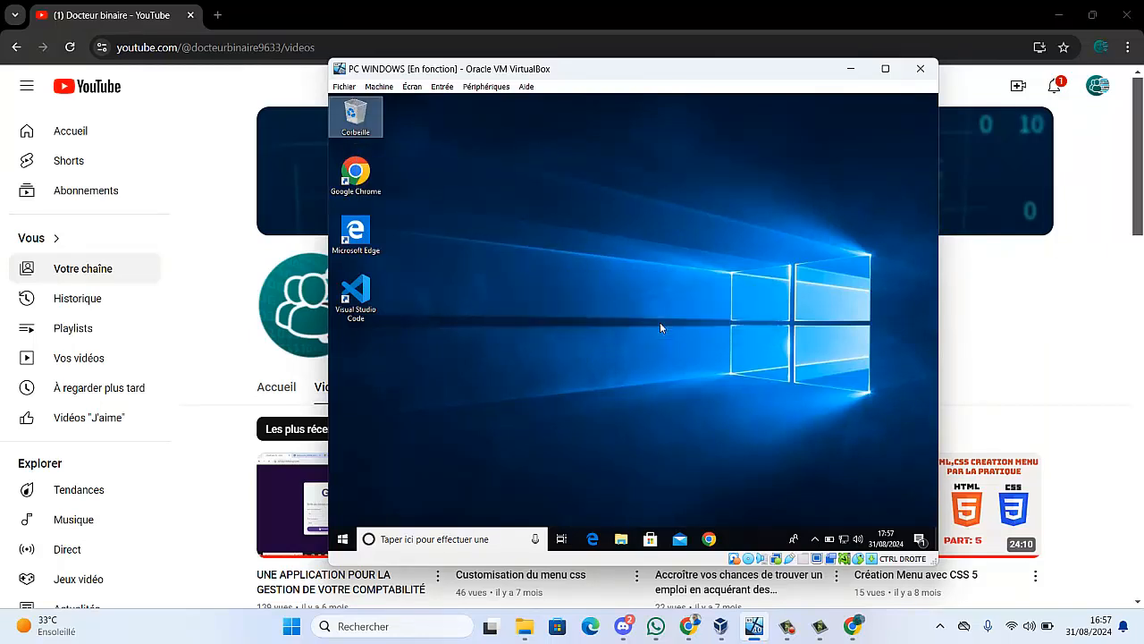
pyautogui.click(613, 308)
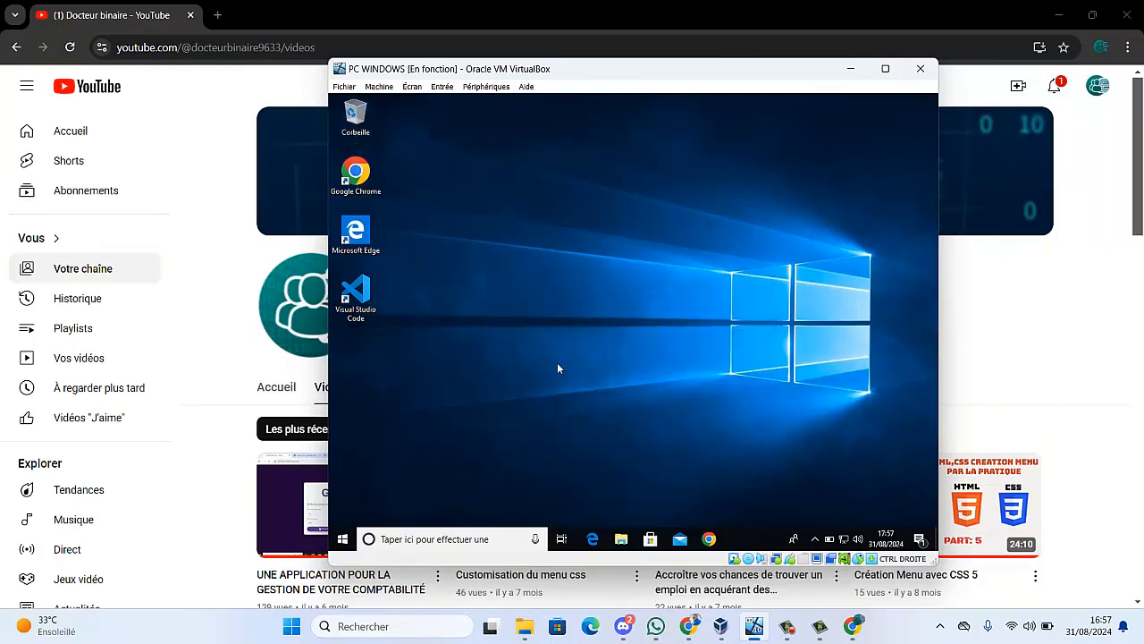
# - Search Windows for "cmd", open the Command Prompt and run "python" to check the Python installation
pyautogui.click(488, 540)
pyautogui.write('cm')
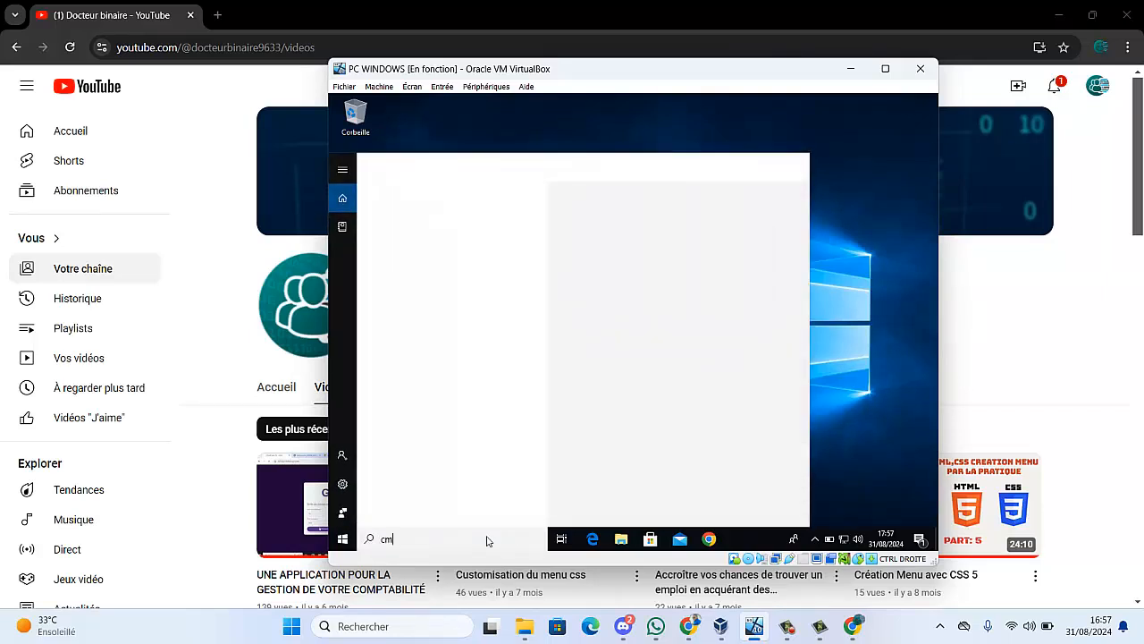
pyautogui.write('d')
pyautogui.press('Escape')
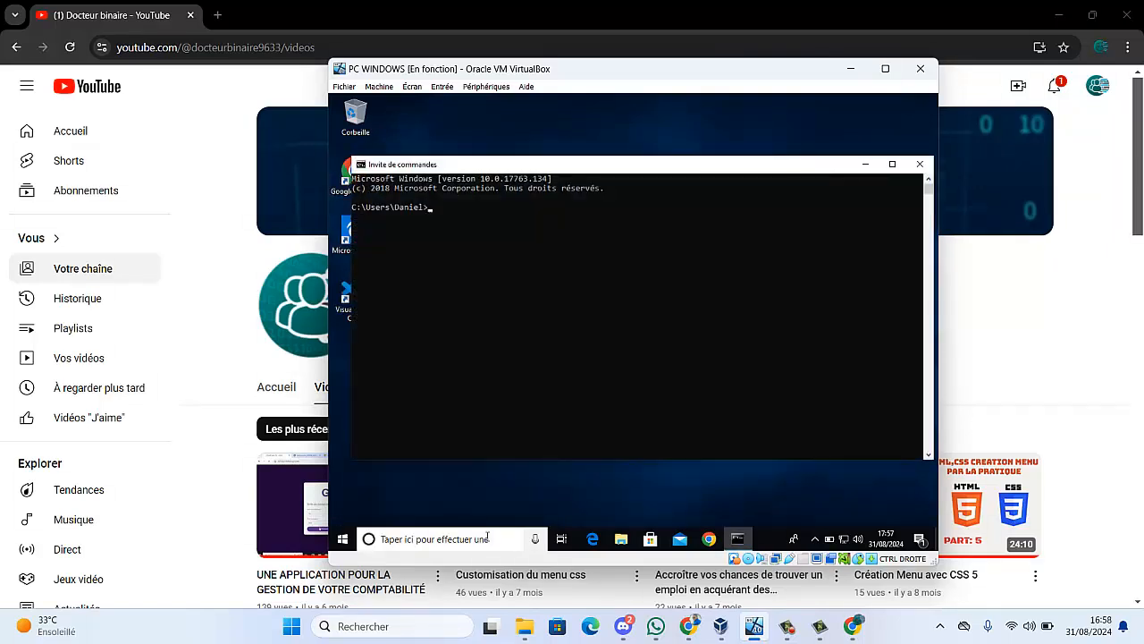
pyautogui.write('python')
pyautogui.press('Return')
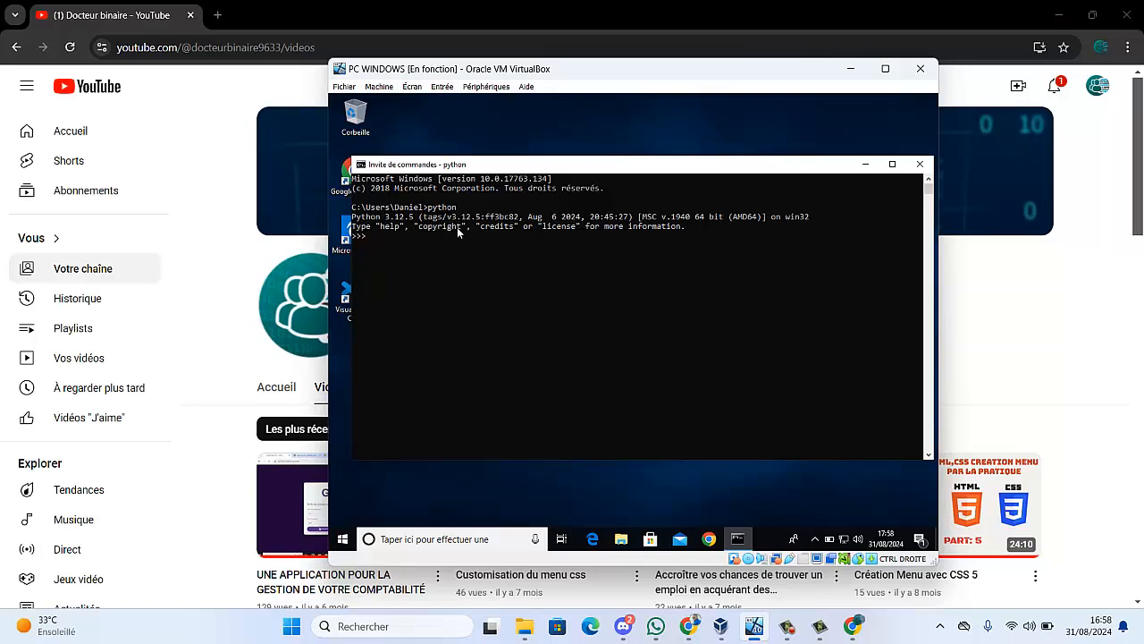
# - Exit the Python interpreter, clear the console with cls and close the Command Prompt
pyautogui.write('exit(')
pyautogui.press('Return')
pyautogui.write('cls')
pyautogui.press('Return')
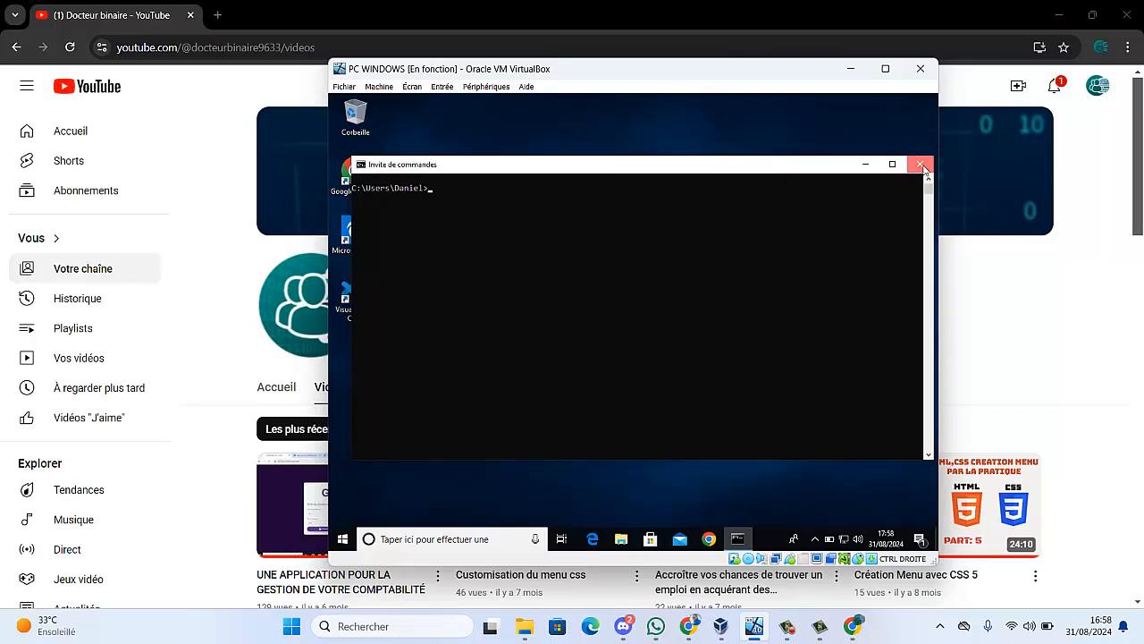
pyautogui.click(922, 165)
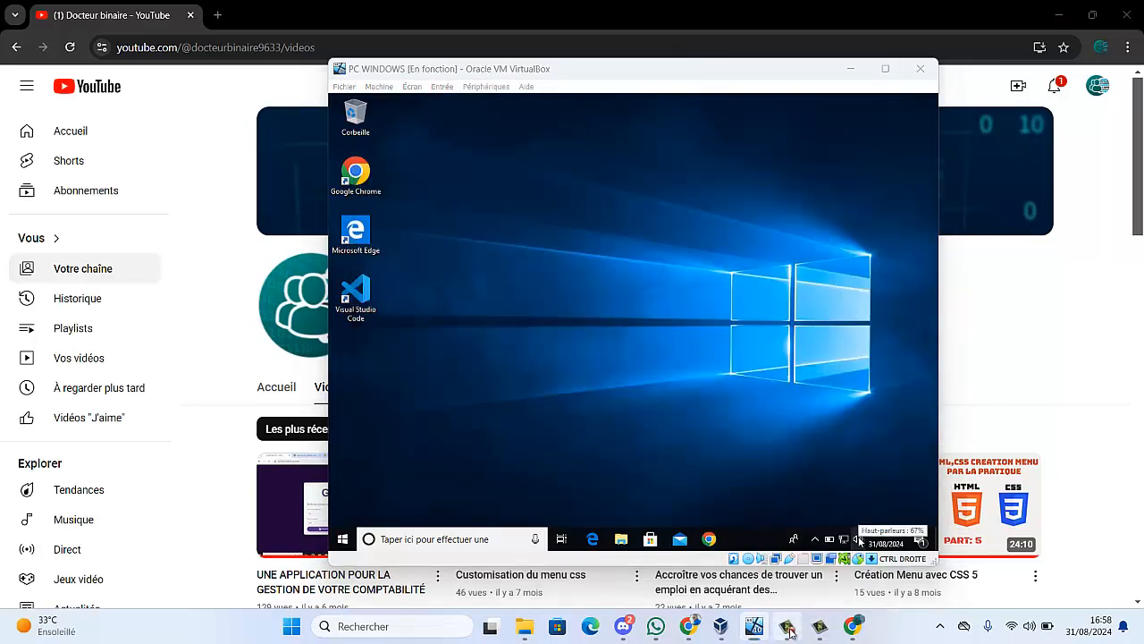